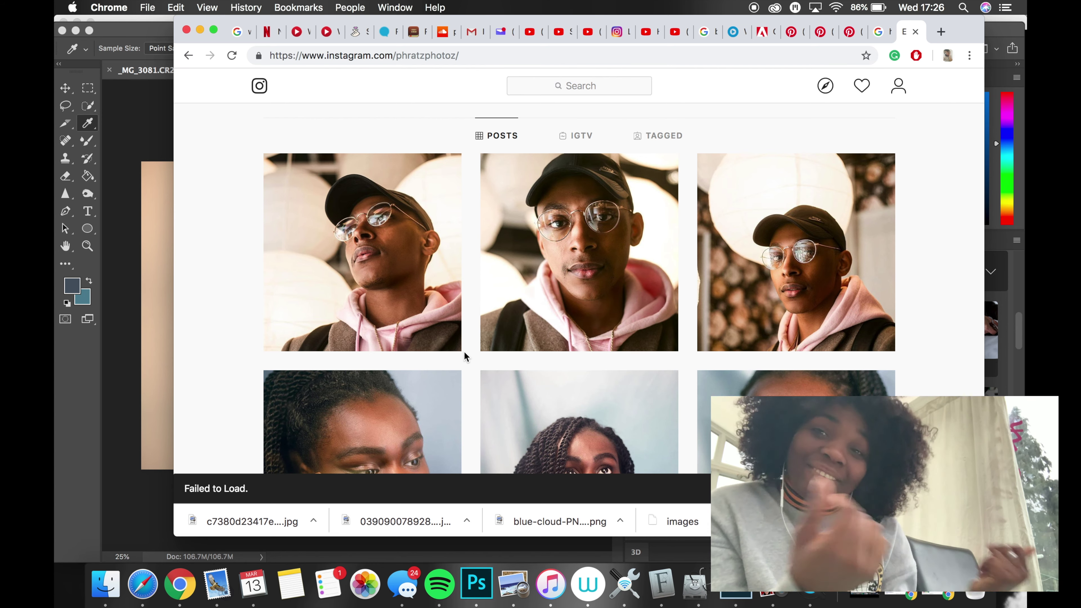
Look through the portrait posts on the photographer's Instagram profile from the newest row down to the oldest loaded one
scroll(514, 358, down, 2)
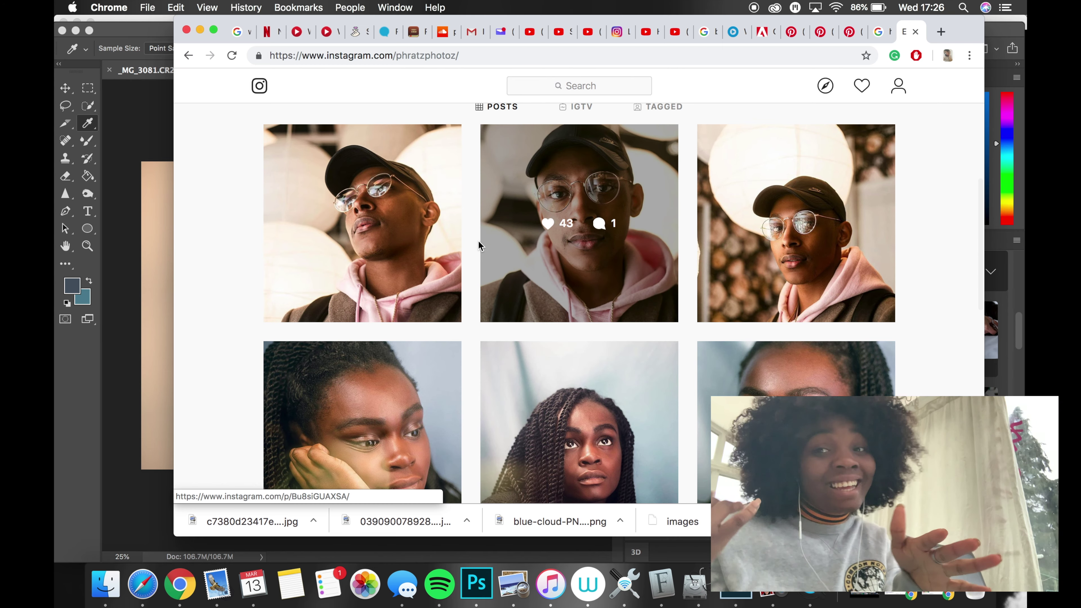
scroll(601, 247, down, 4)
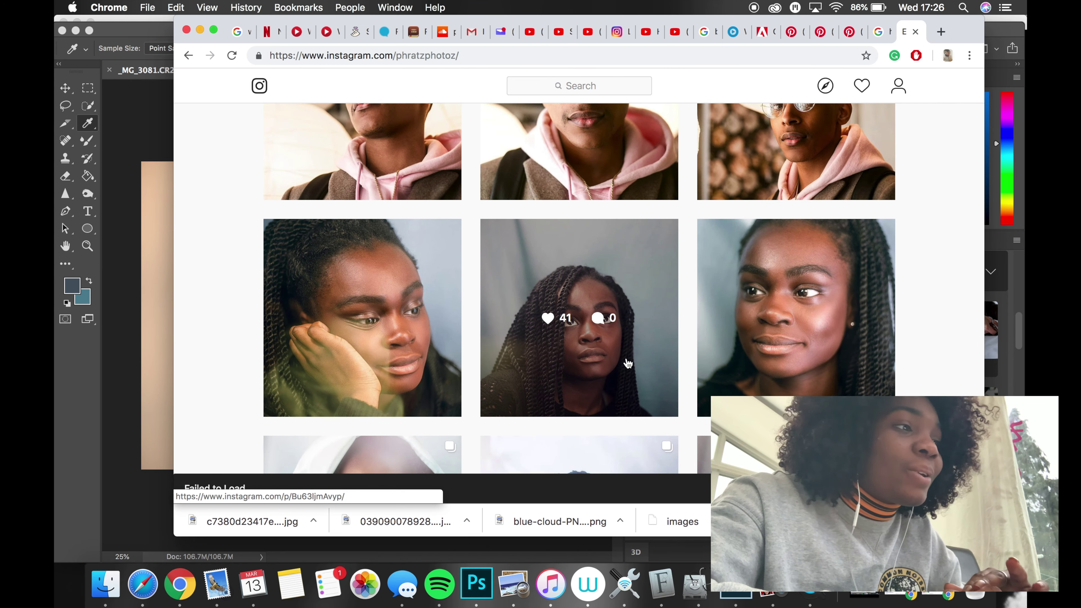
scroll(945, 367, down, 10)
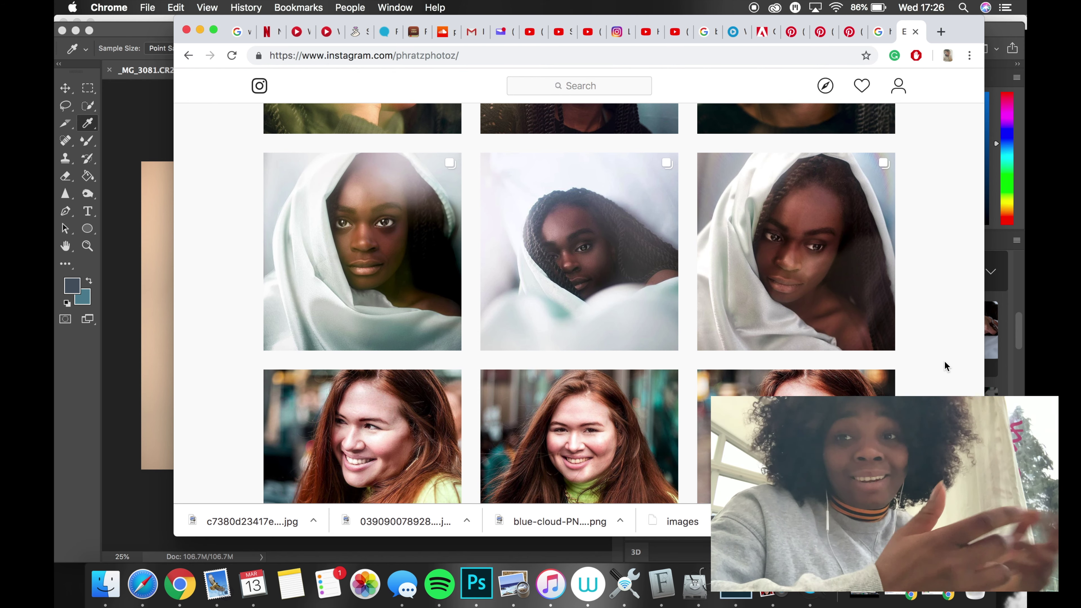
scroll(910, 371, down, 5)
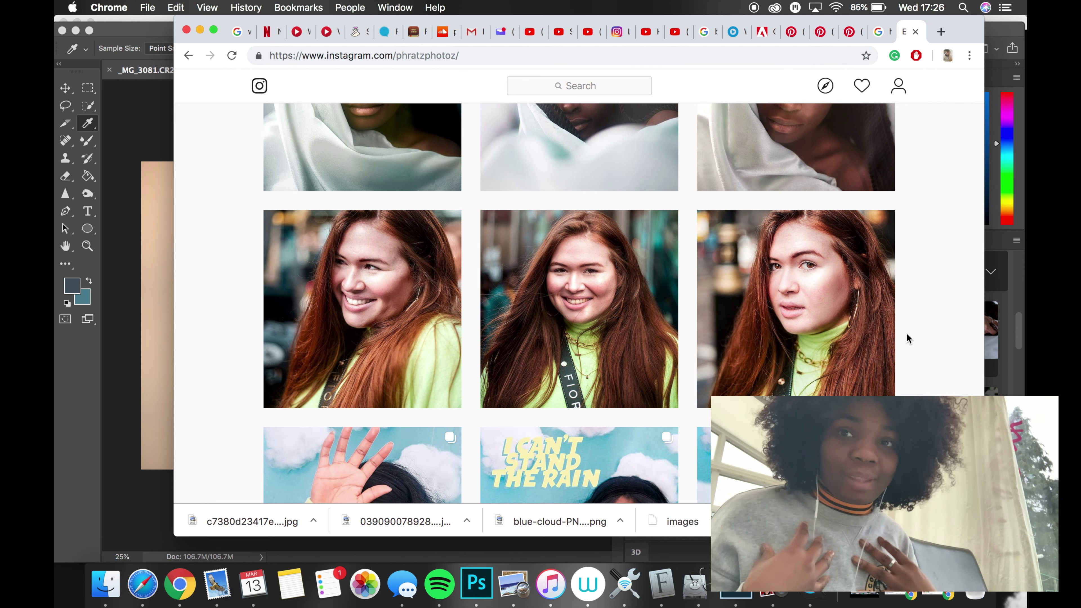
scroll(796, 341, down, 3)
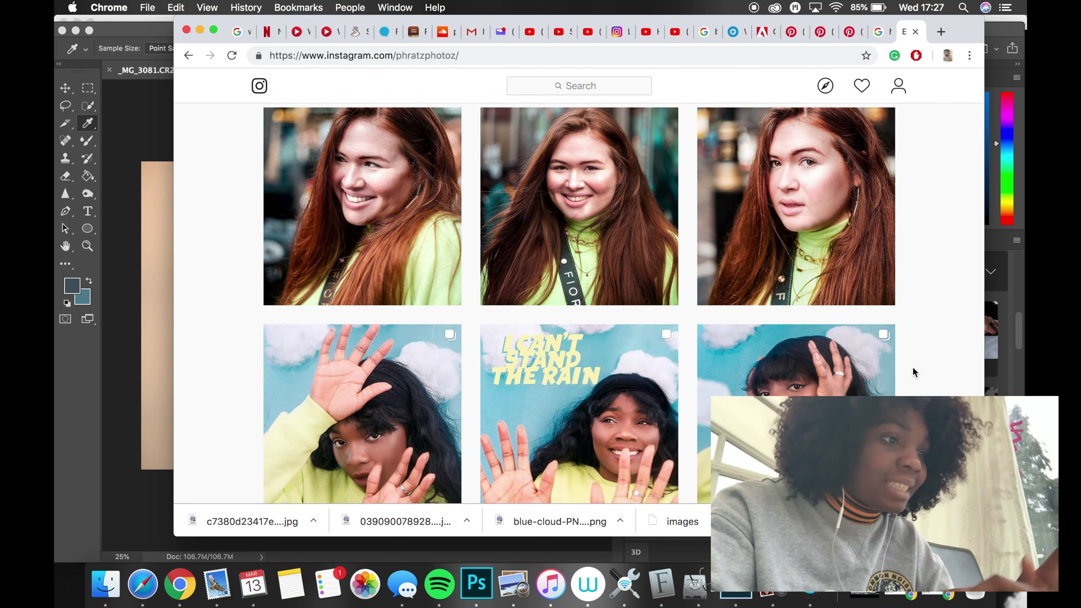
scroll(915, 369, down, 2)
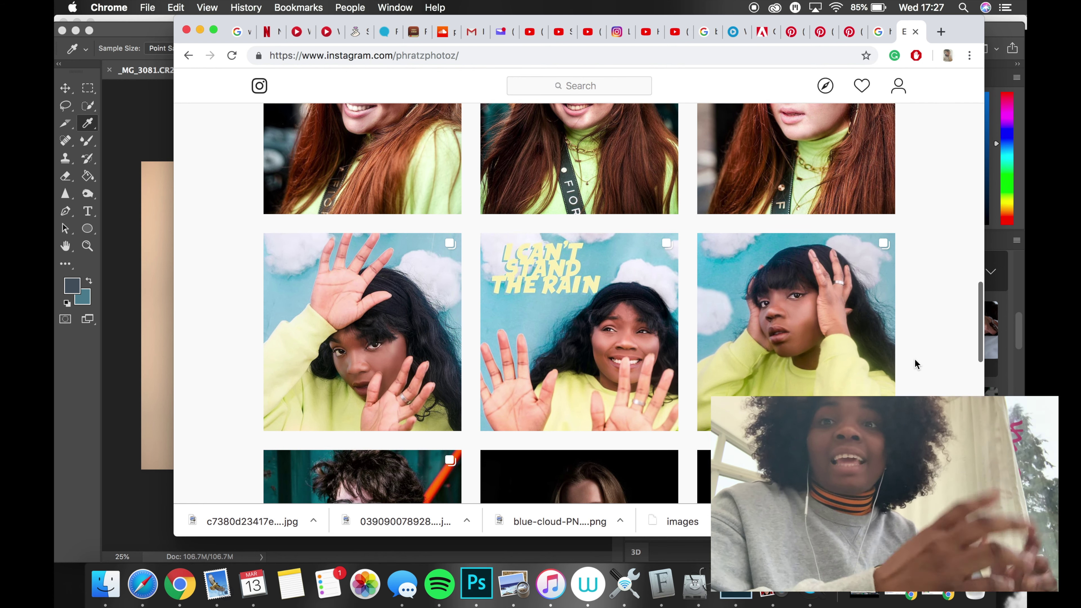
scroll(917, 364, down, 2)
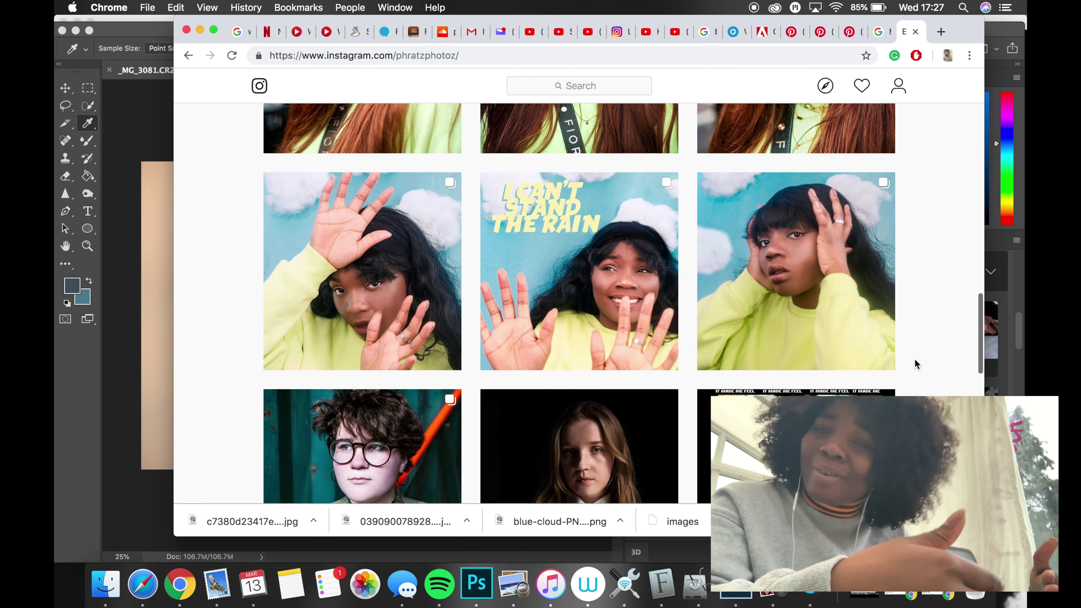
scroll(917, 364, up, 10)
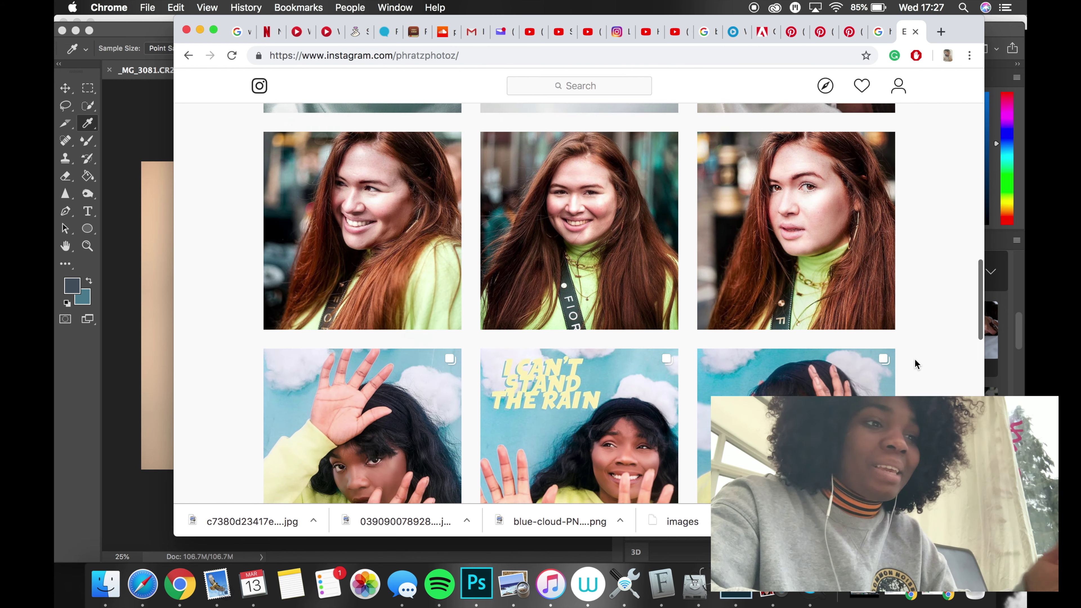
scroll(917, 364, down, 10)
scroll(916, 363, down, 10)
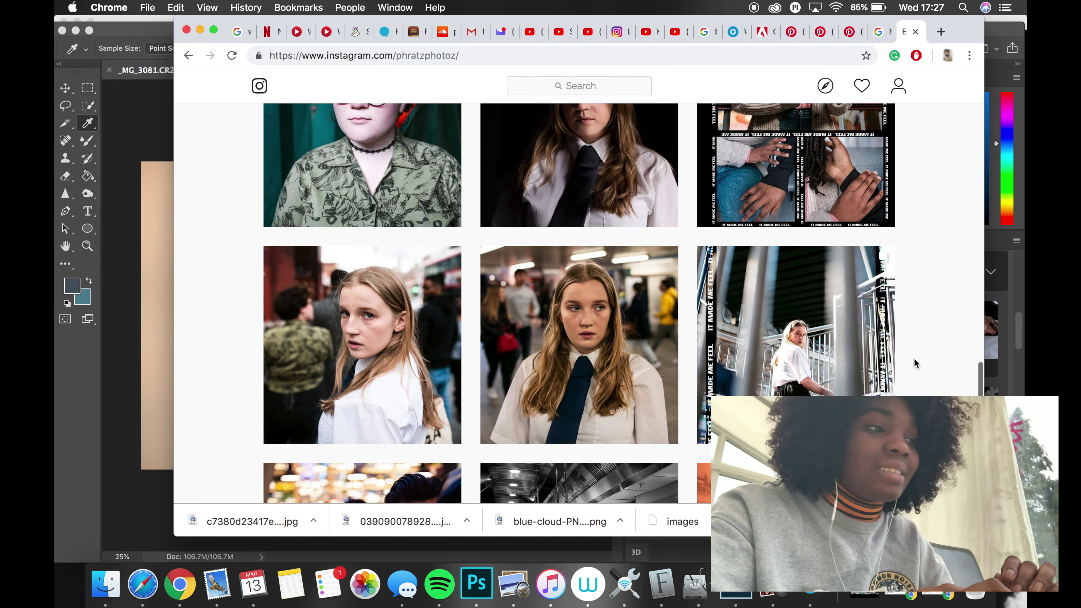
scroll(917, 363, down, 1)
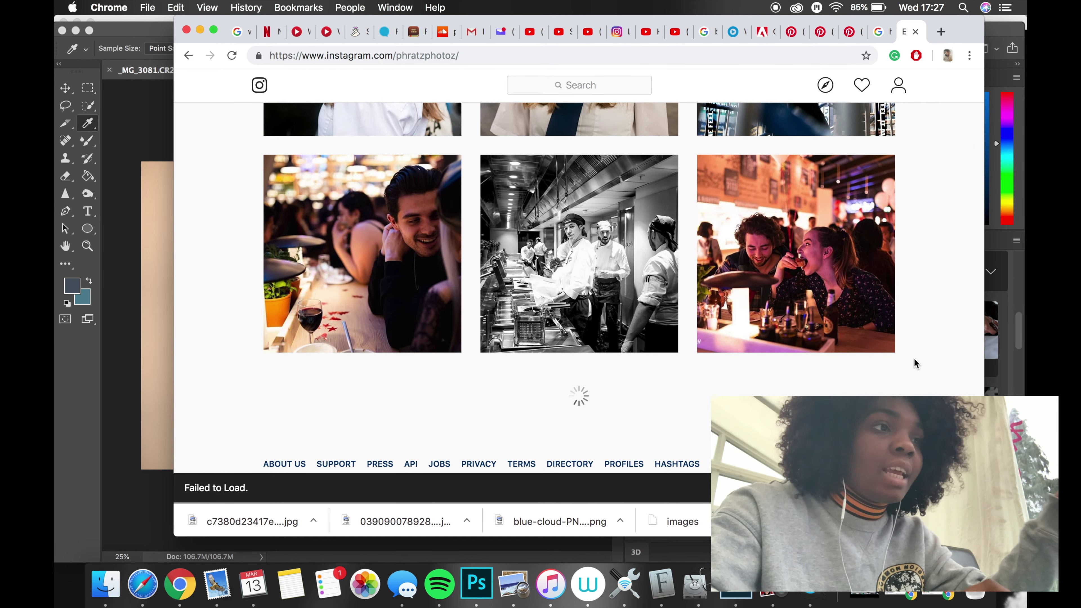
scroll(916, 363, up, 10)
scroll(916, 363, up, 10)
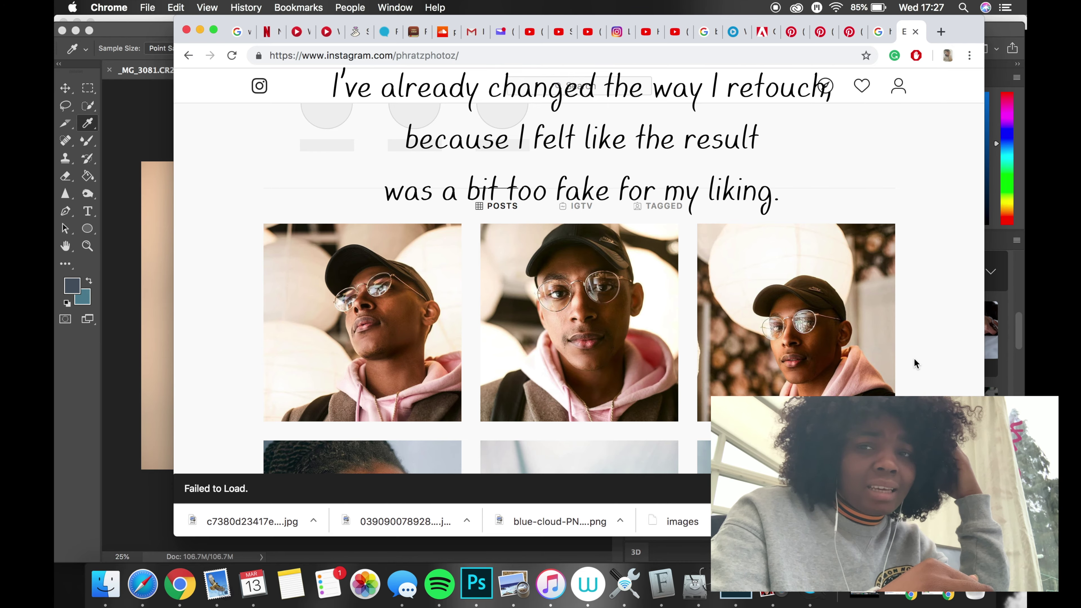
scroll(916, 363, down, 10)
scroll(916, 363, down, 4)
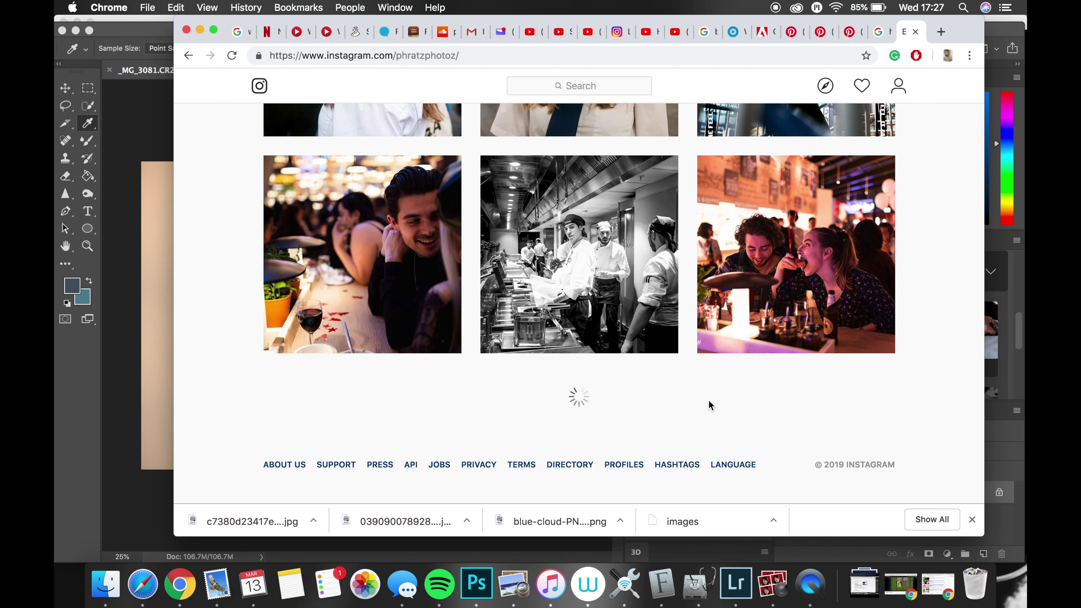
scroll(709, 404, up, 20)
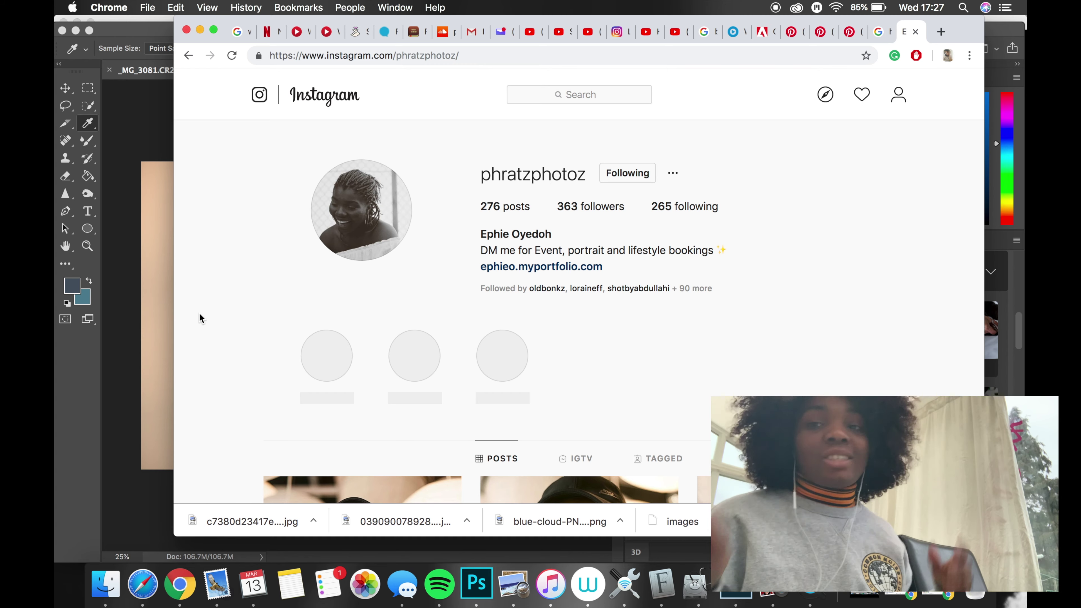
Switch to Photoshop, expand the FS group and select its high layer
click(140, 367)
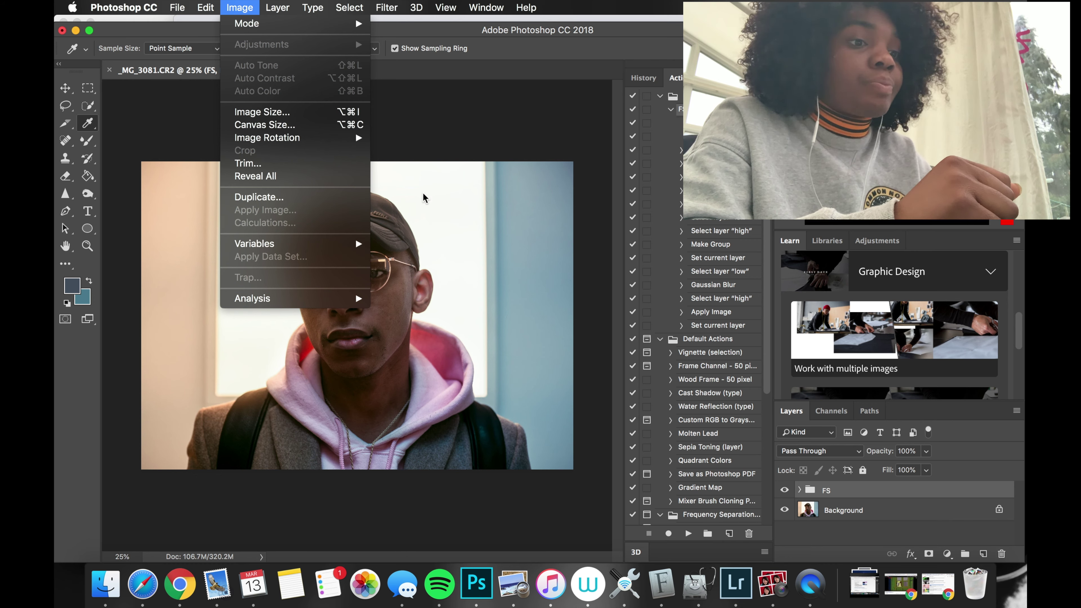
click(423, 197)
click(799, 490)
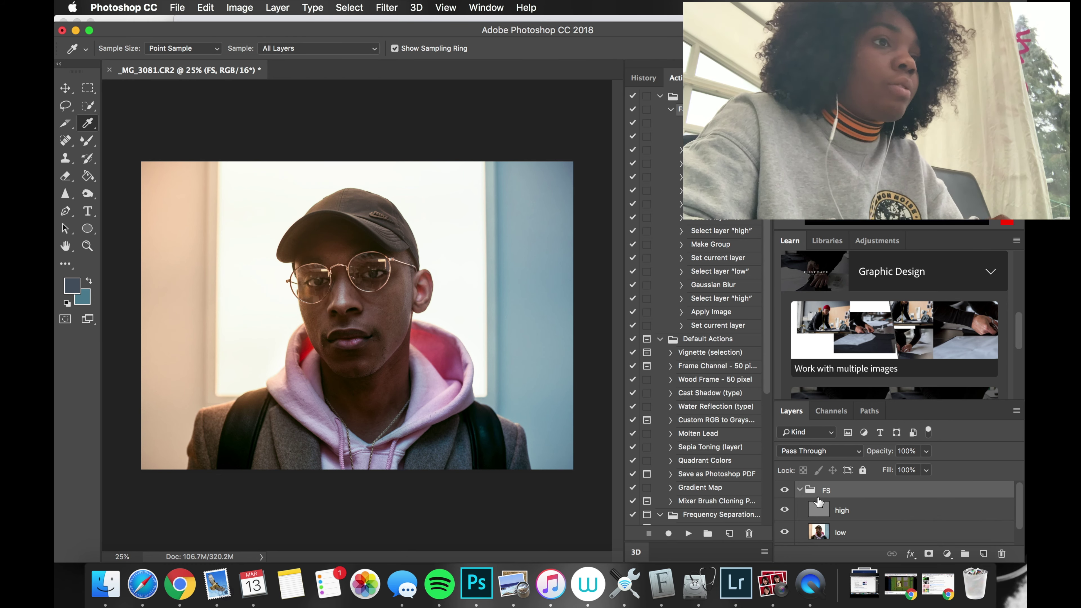
click(818, 505)
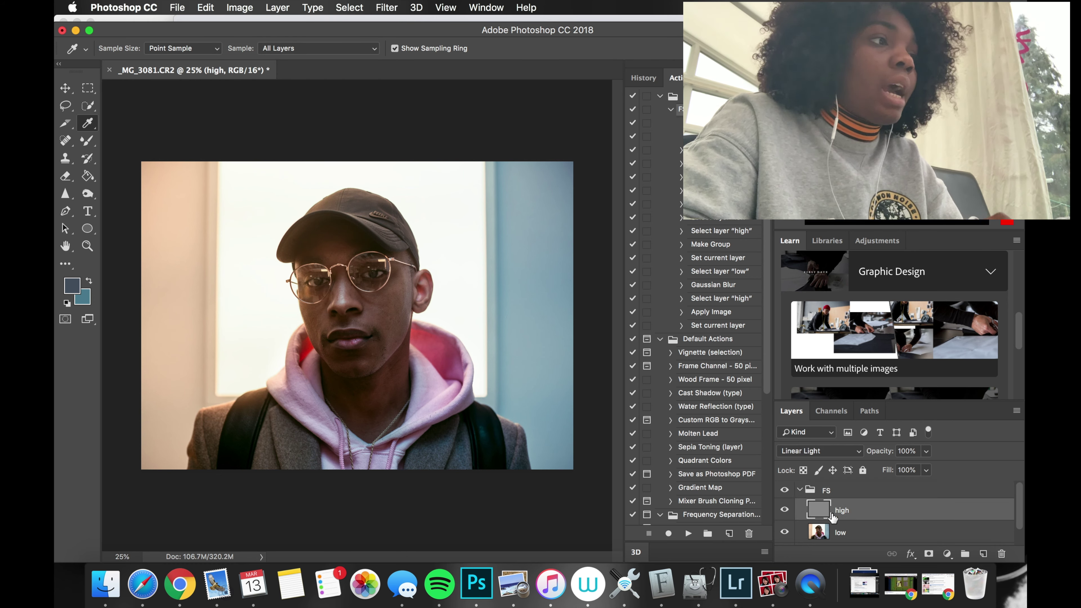
Try Apply Image on the high layer with the low layer as source and Subtract blending
click(181, 6)
click(239, 8)
click(239, 7)
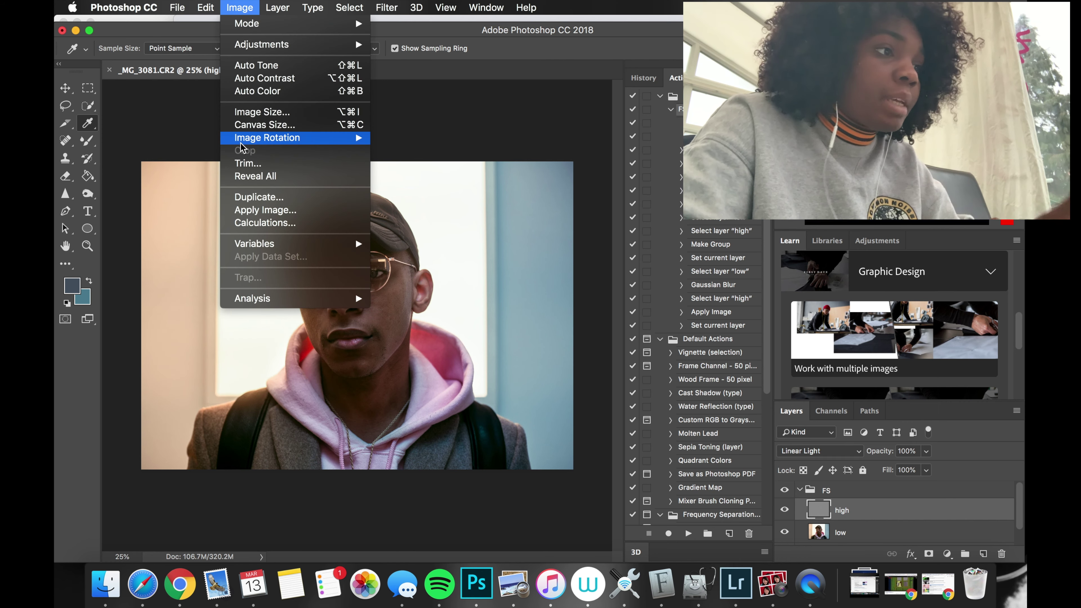
click(268, 210)
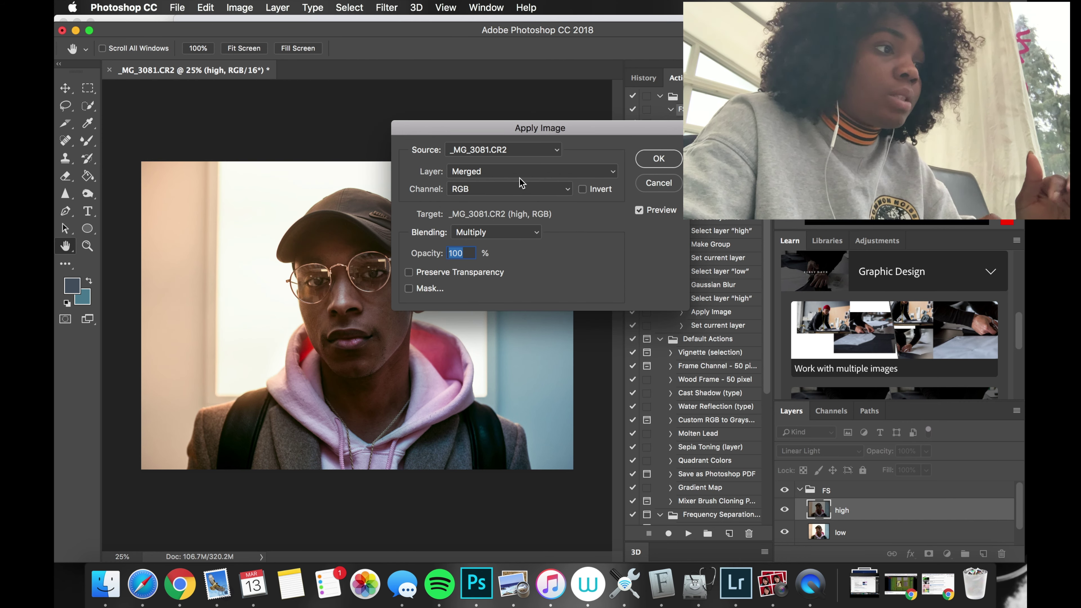
click(530, 171)
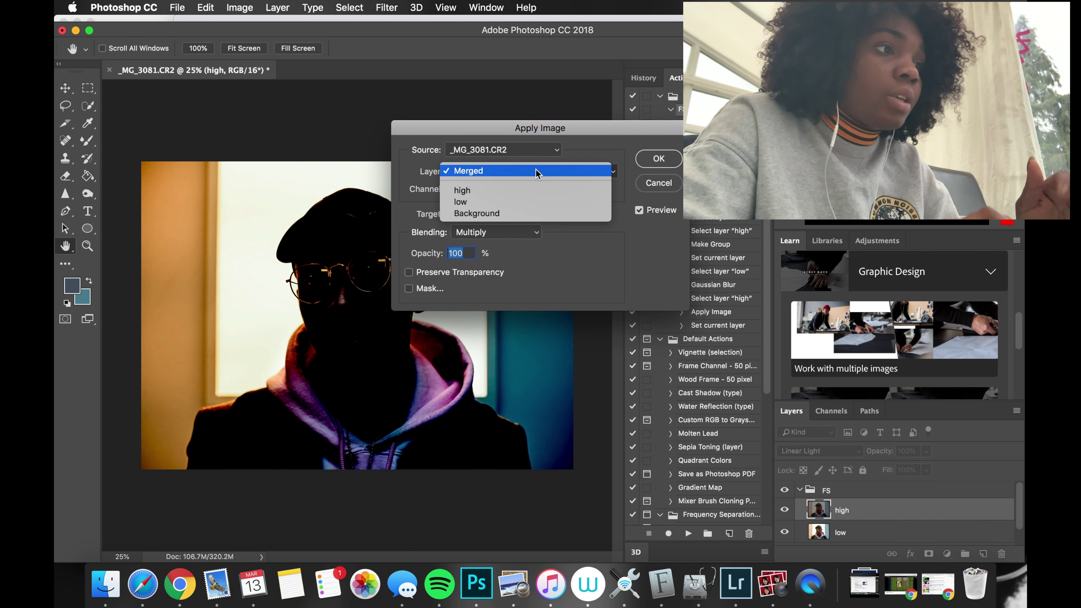
click(518, 202)
click(525, 235)
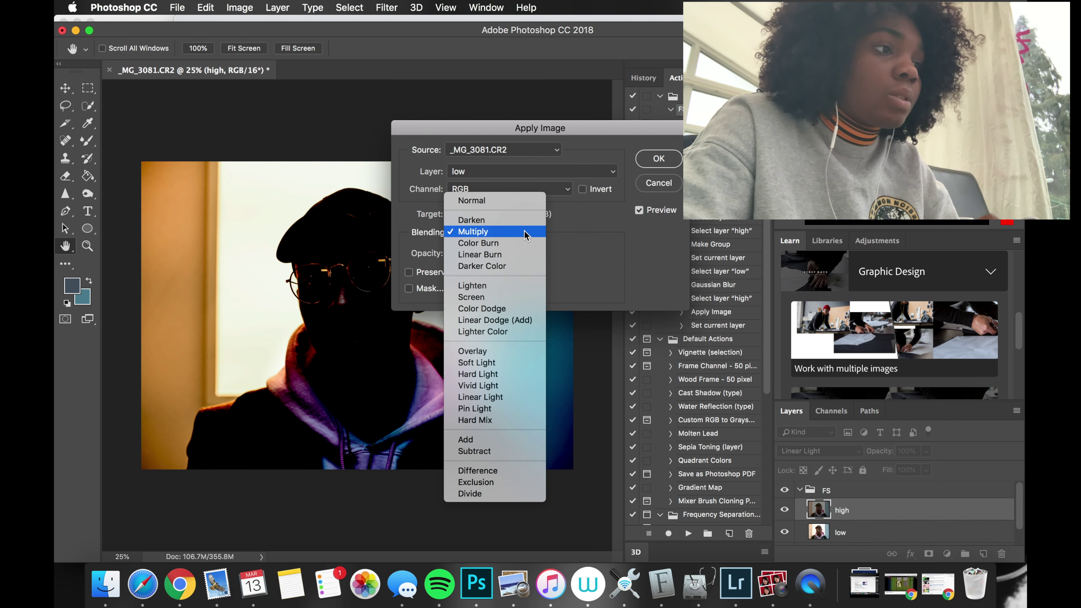
click(487, 450)
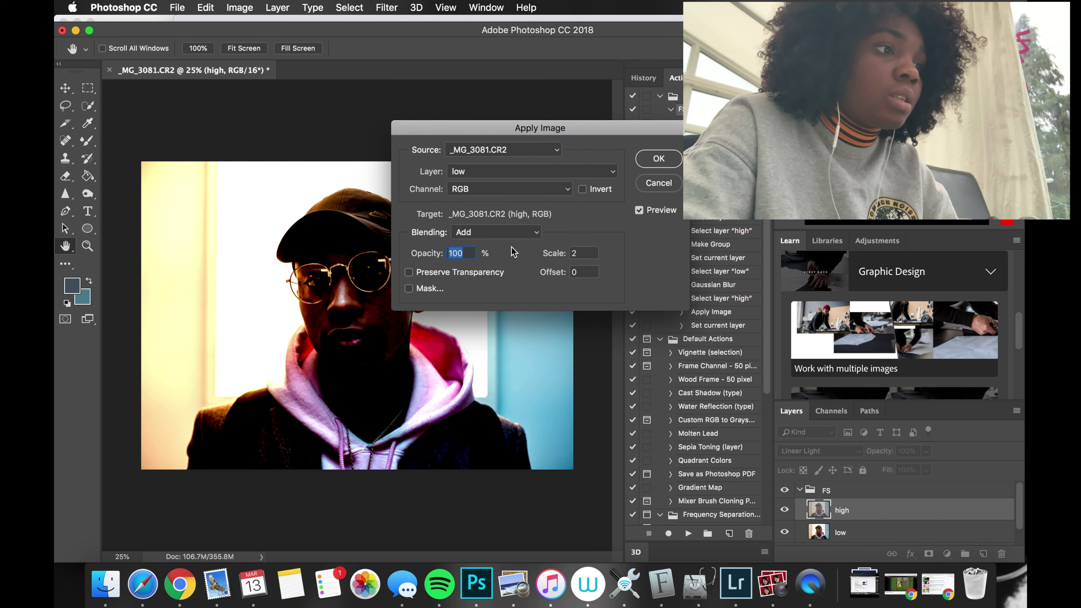
click(520, 233)
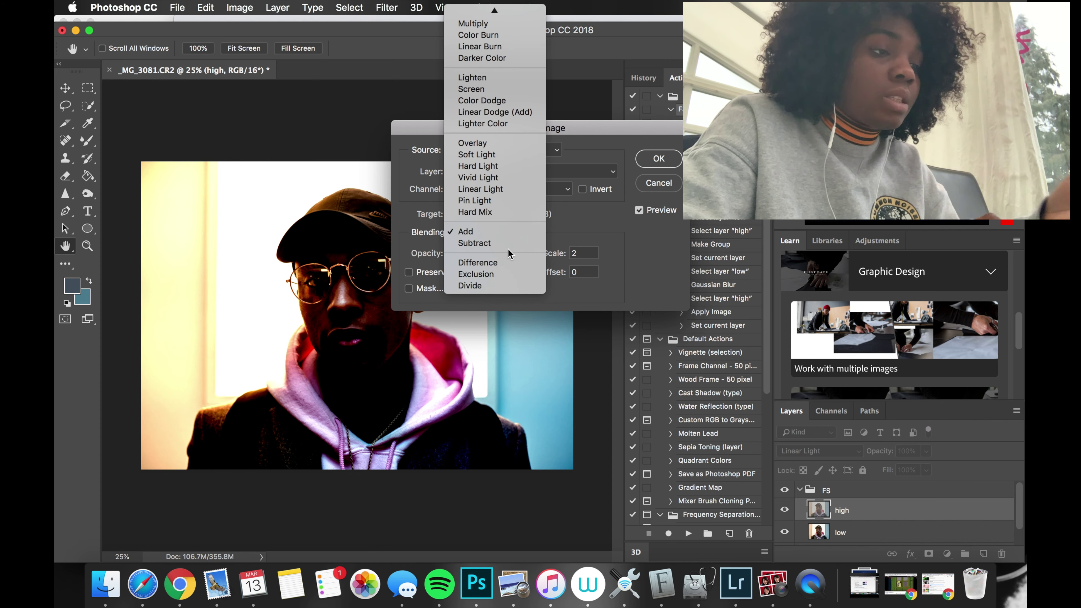
click(526, 242)
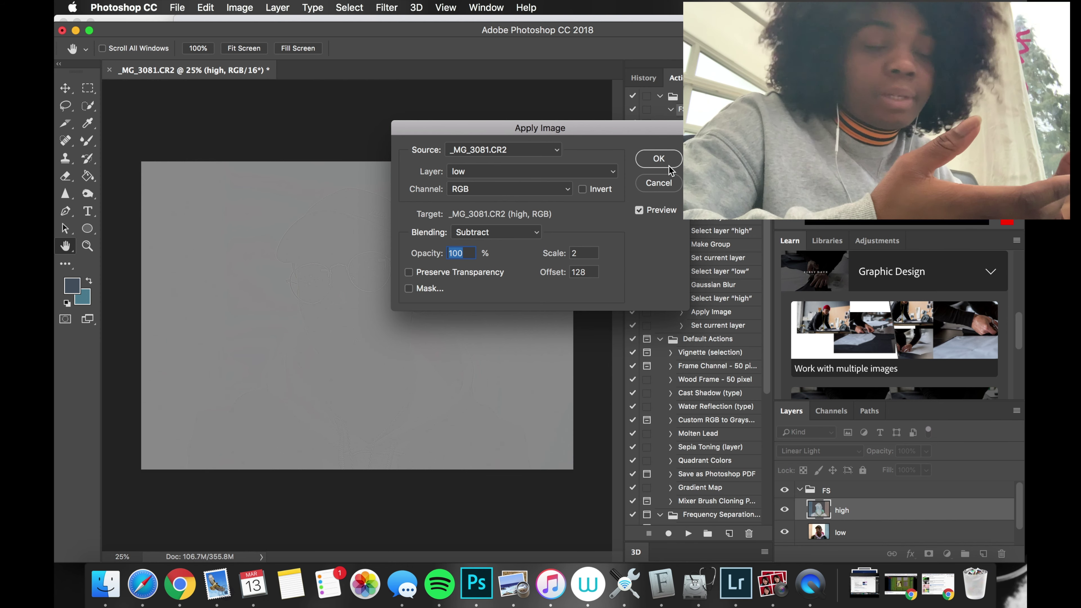
key(Return)
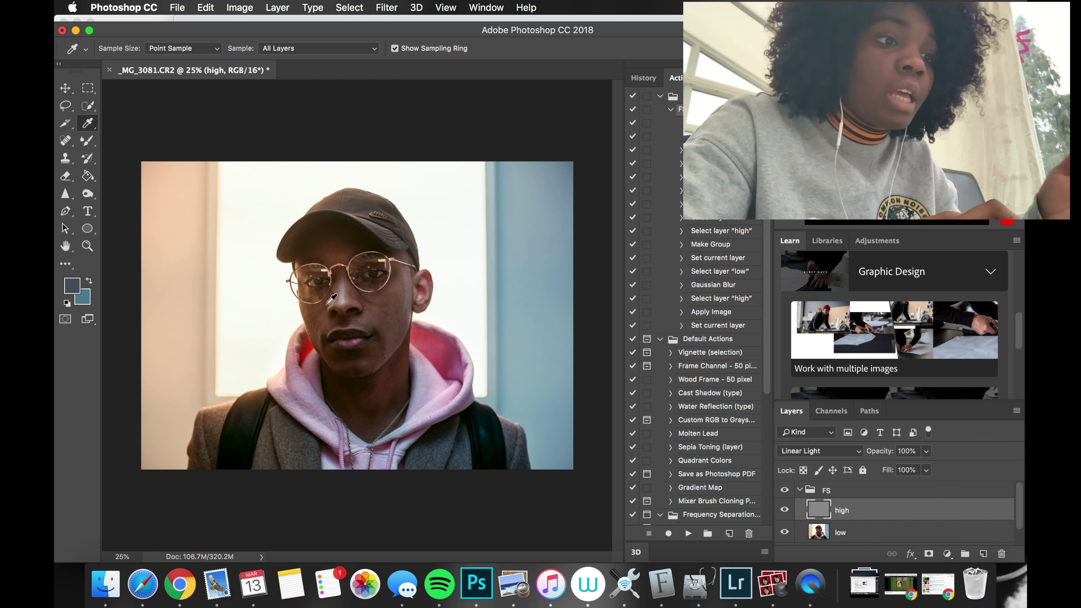
Try the Soft Light blend mode on the high layer, and set it back to Linear Light
scroll(331, 300, up, 5)
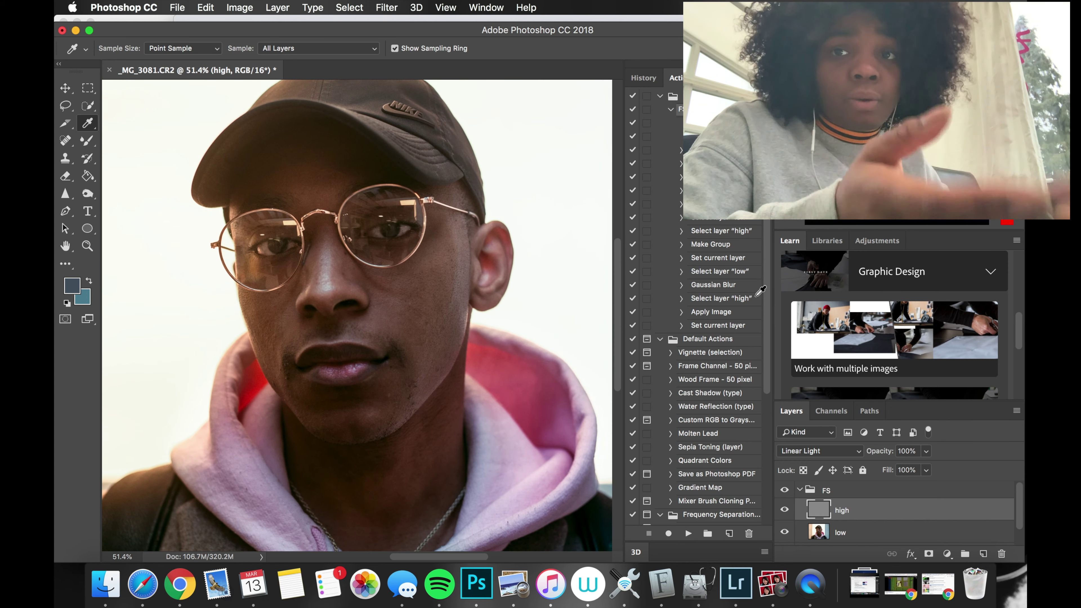
scroll(378, 234, up, 5)
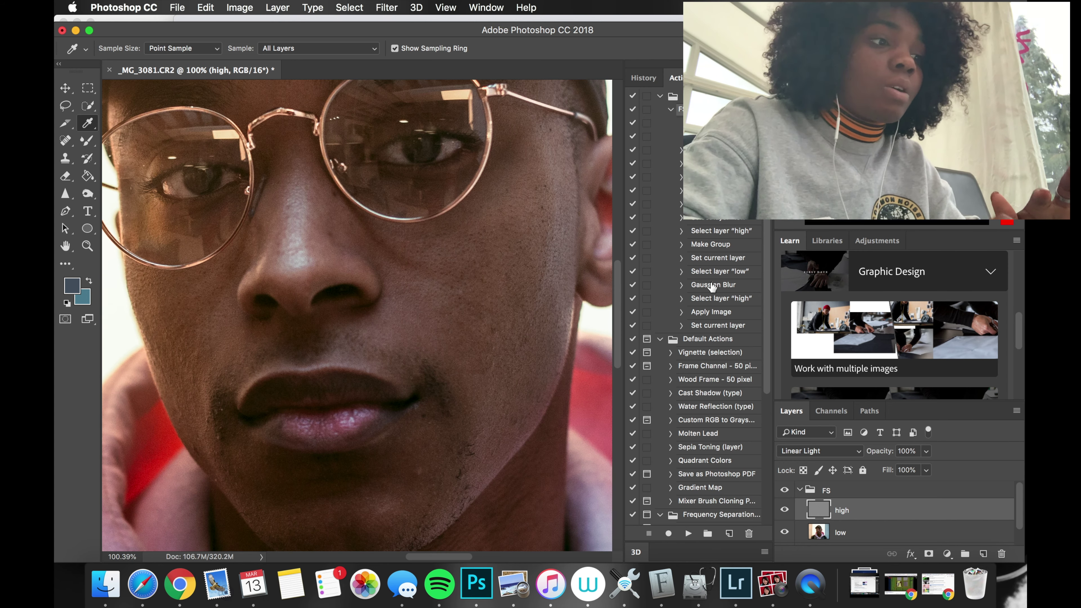
scroll(525, 394, down, 1)
click(838, 447)
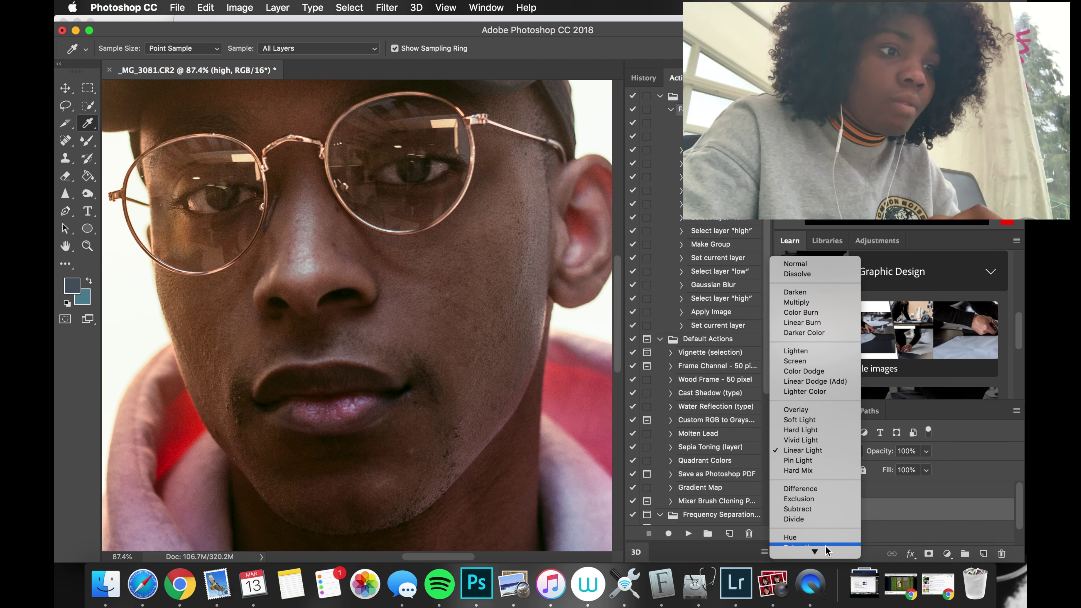
click(828, 410)
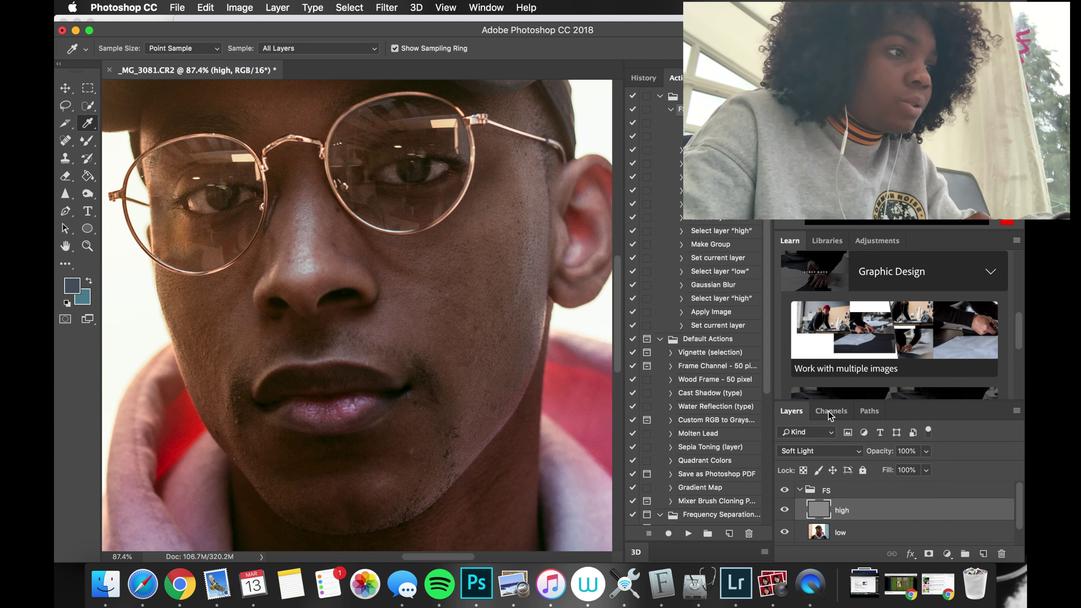
click(830, 452)
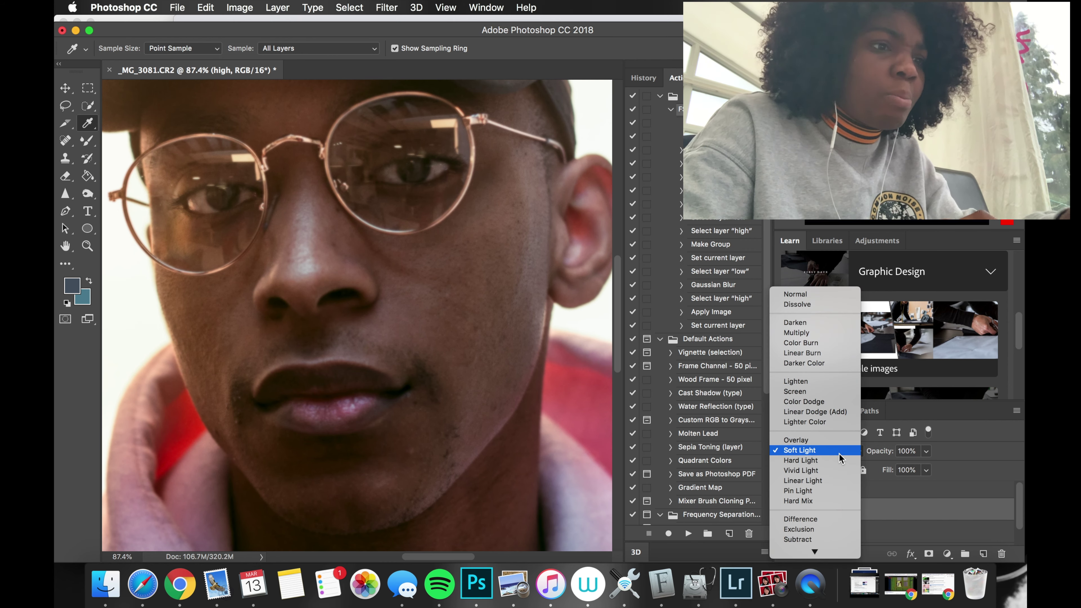
click(828, 482)
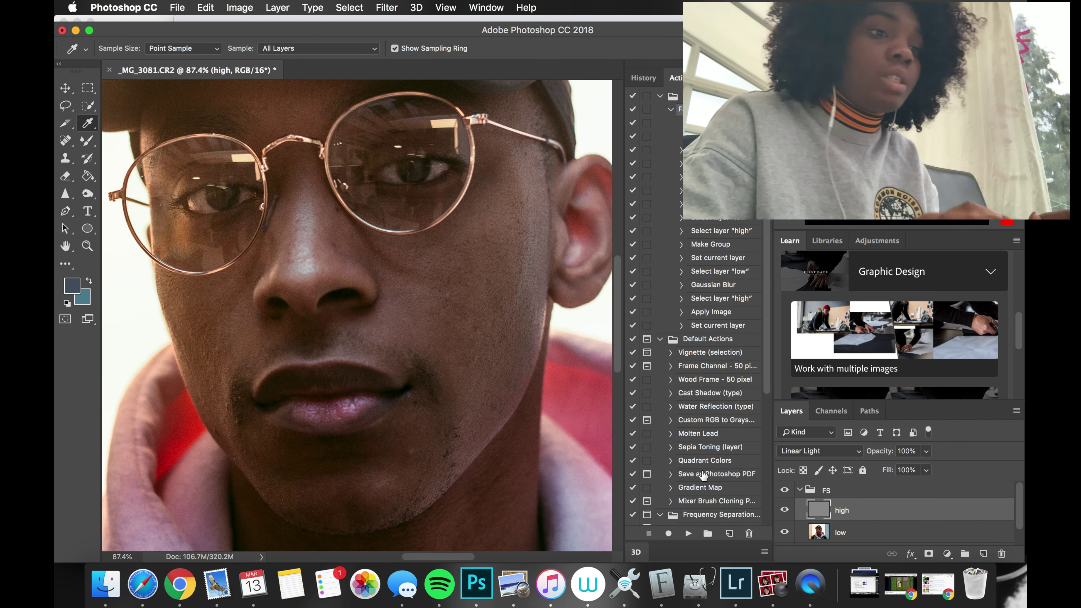
Choose the Spot Healing Brush tool and make the high layer active for texture retouching
click(883, 533)
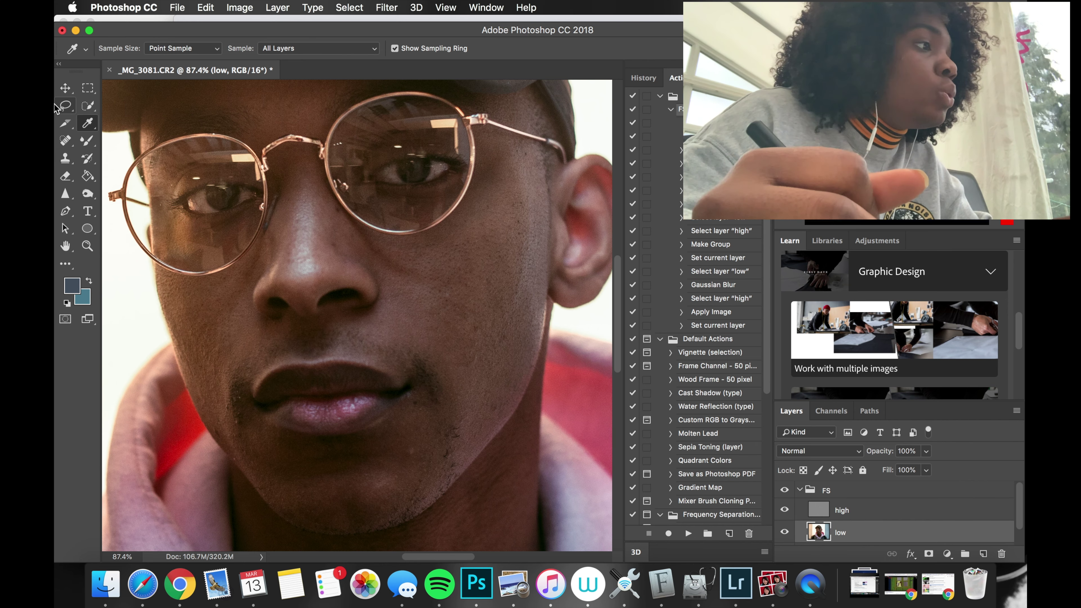
click(65, 139)
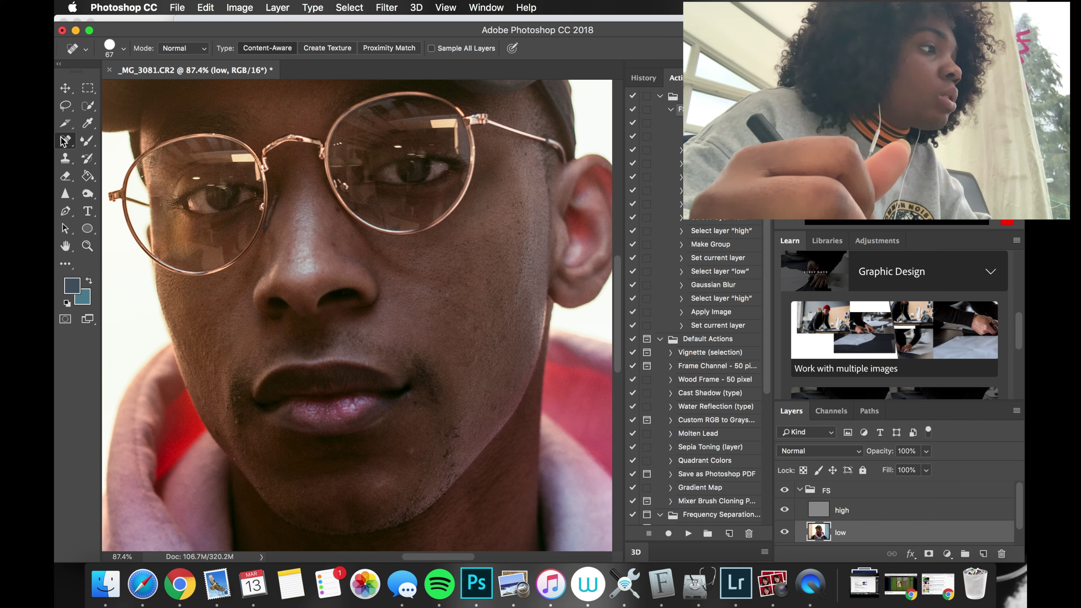
right_click(65, 141)
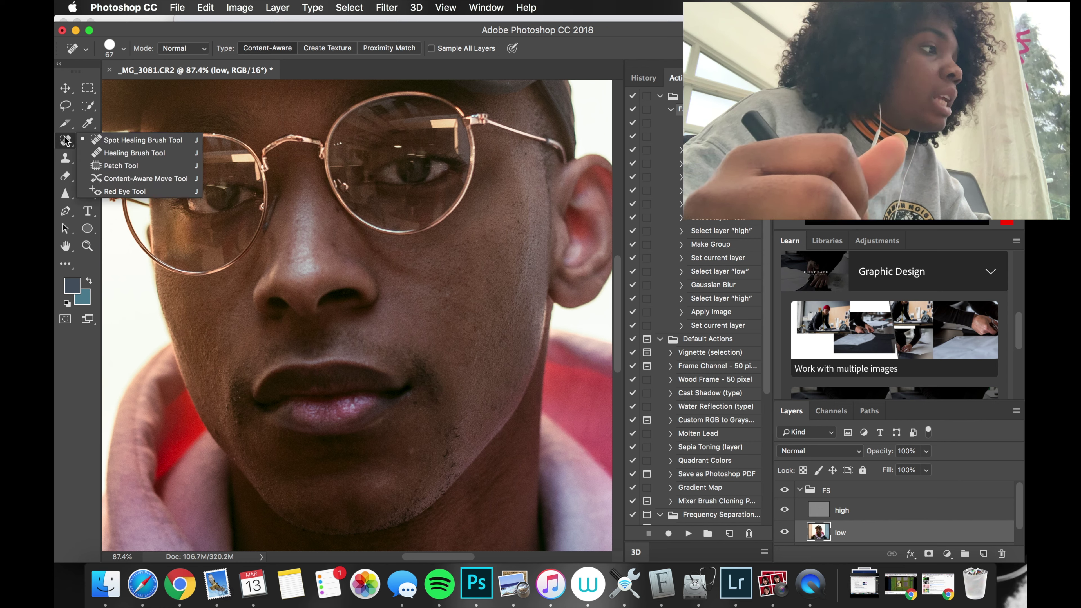
click(115, 143)
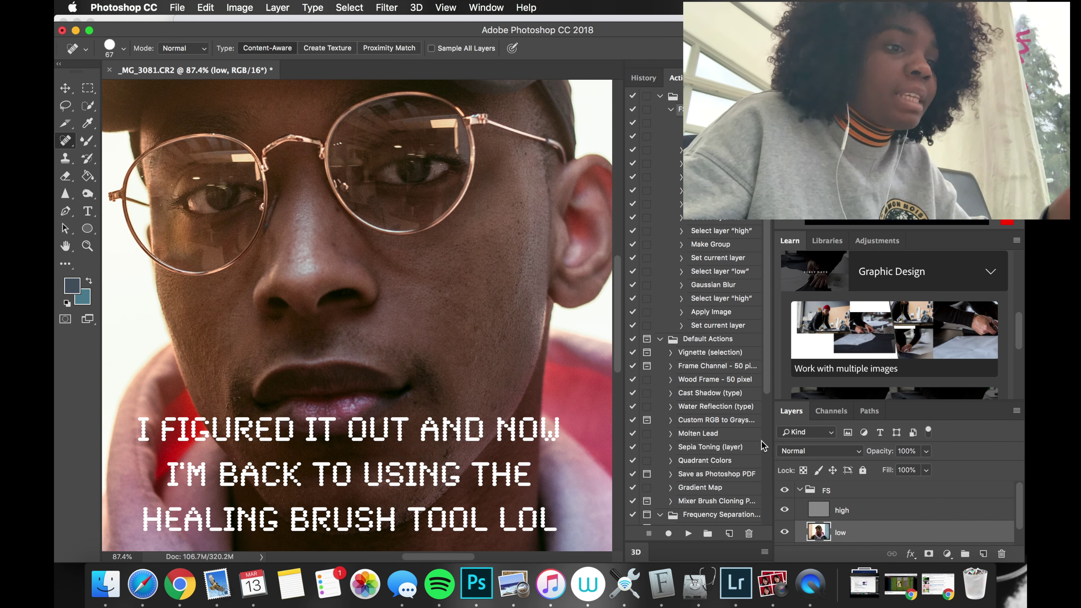
click(806, 512)
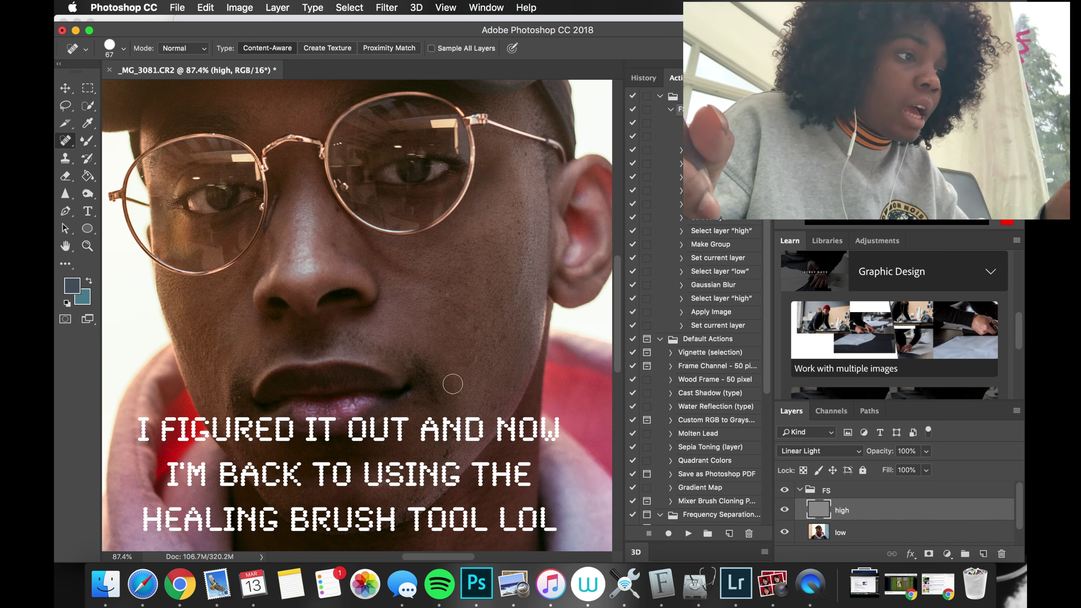
Try the Spot Healing Brush on the skin texture of the temple and cheek on the ear side, on the high layer
key(z)
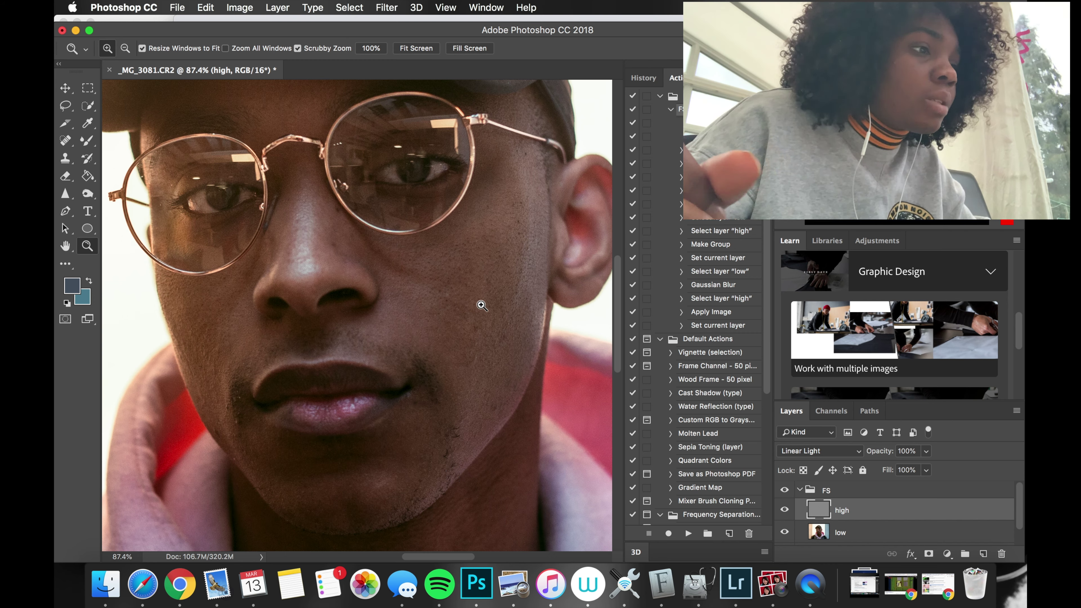
click(65, 140)
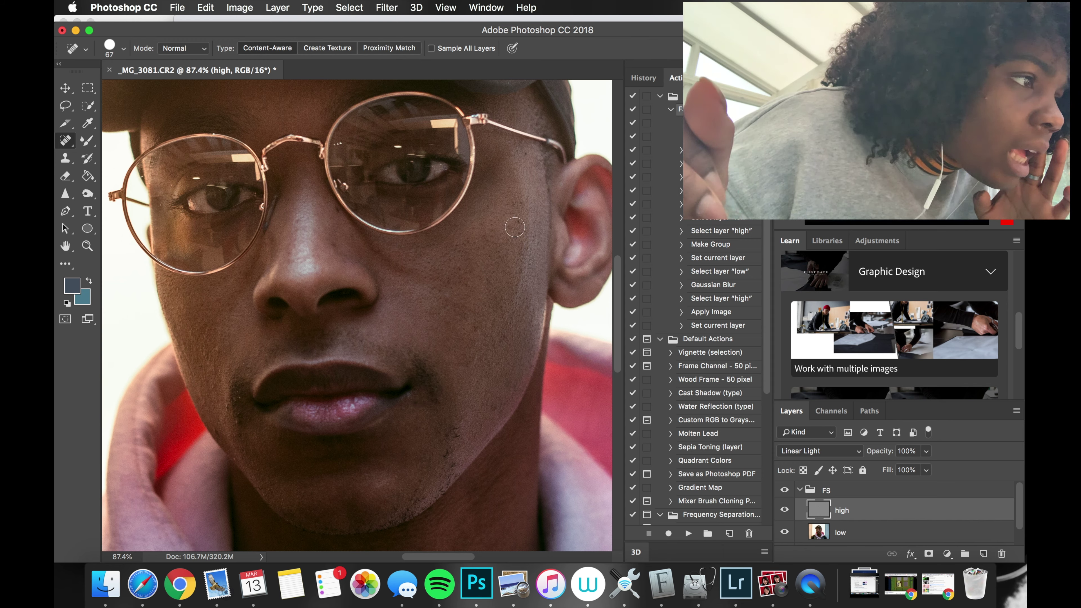
drag(511, 225, 520, 223)
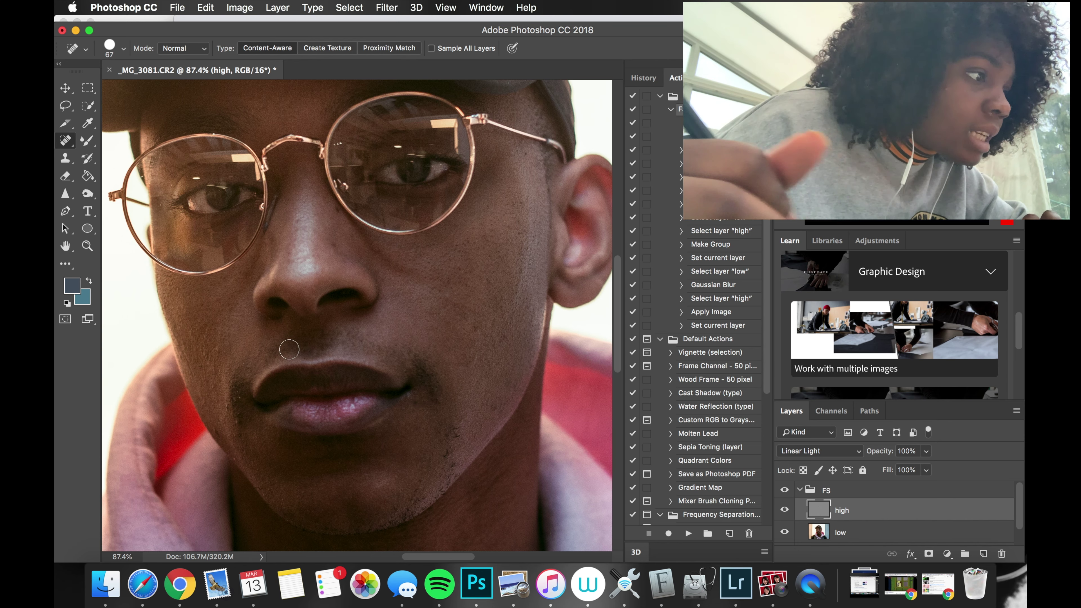
scroll(222, 357, down, 5)
scroll(456, 286, right, 10)
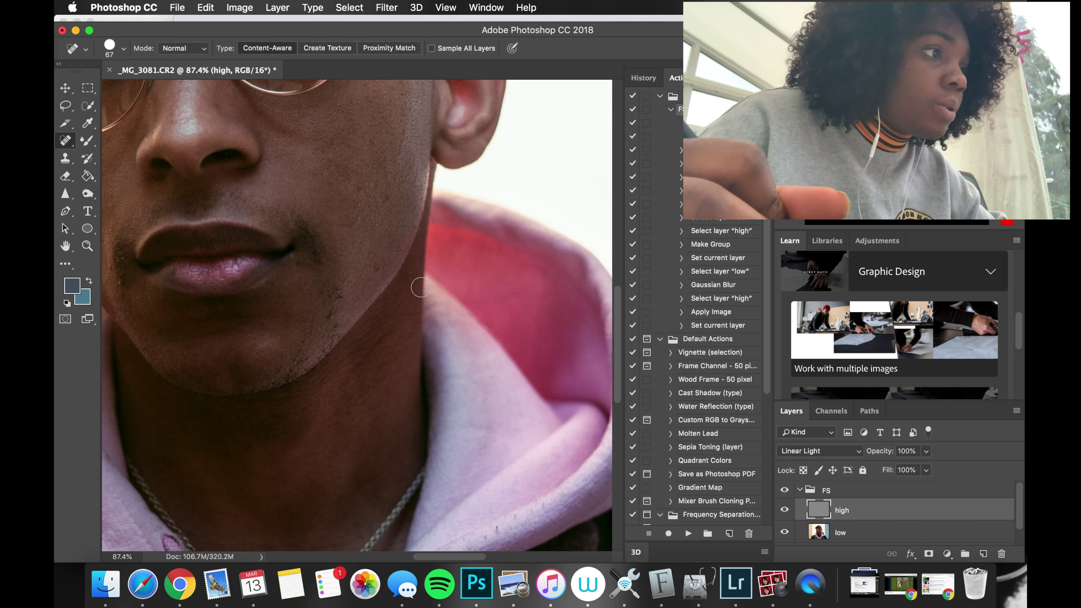
scroll(418, 283, up, 5)
scroll(379, 295, left, 4)
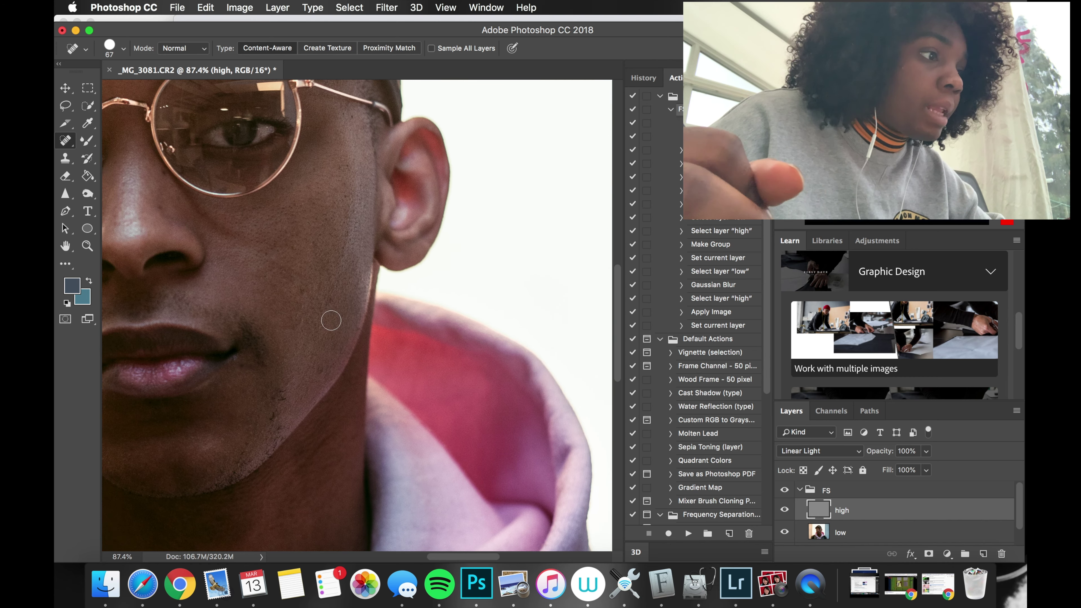
scroll(339, 324, up, 5)
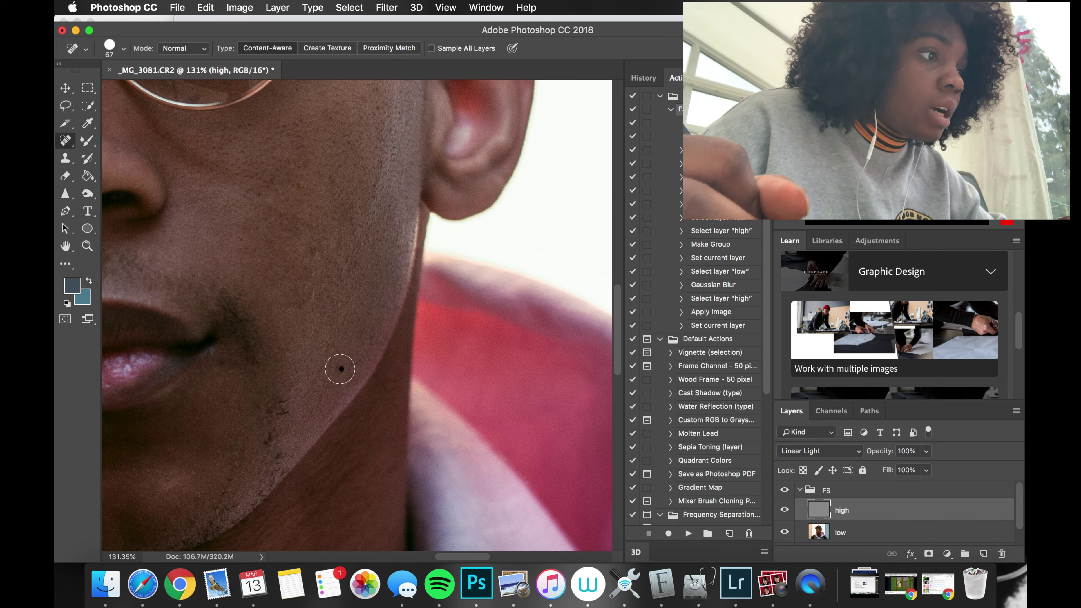
drag(366, 252, 367, 254)
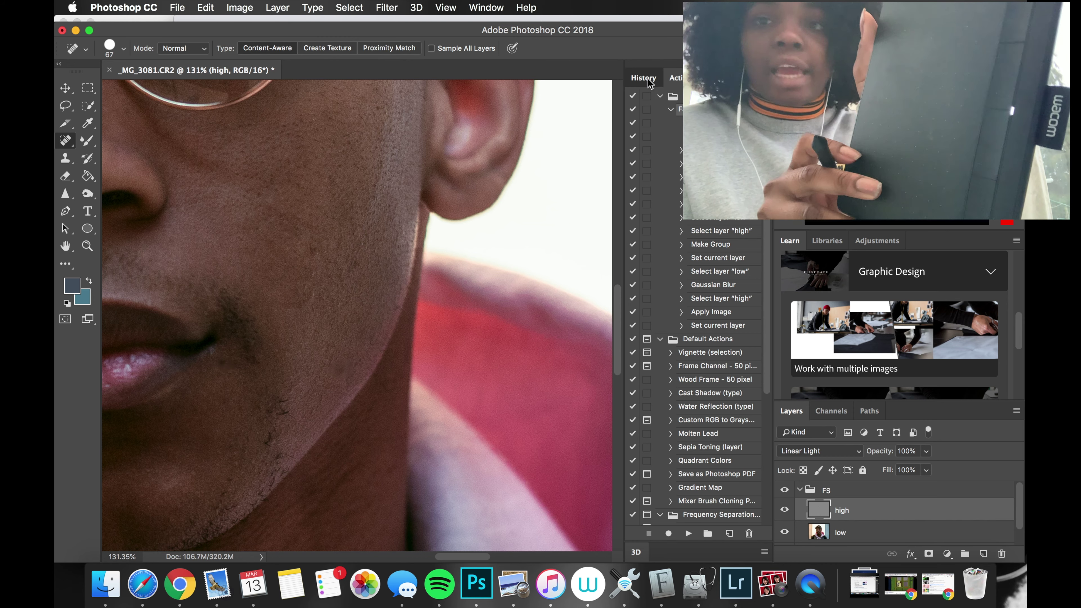
Revert the document history to the first Spot Healing Brush state and make the low layer active
click(647, 78)
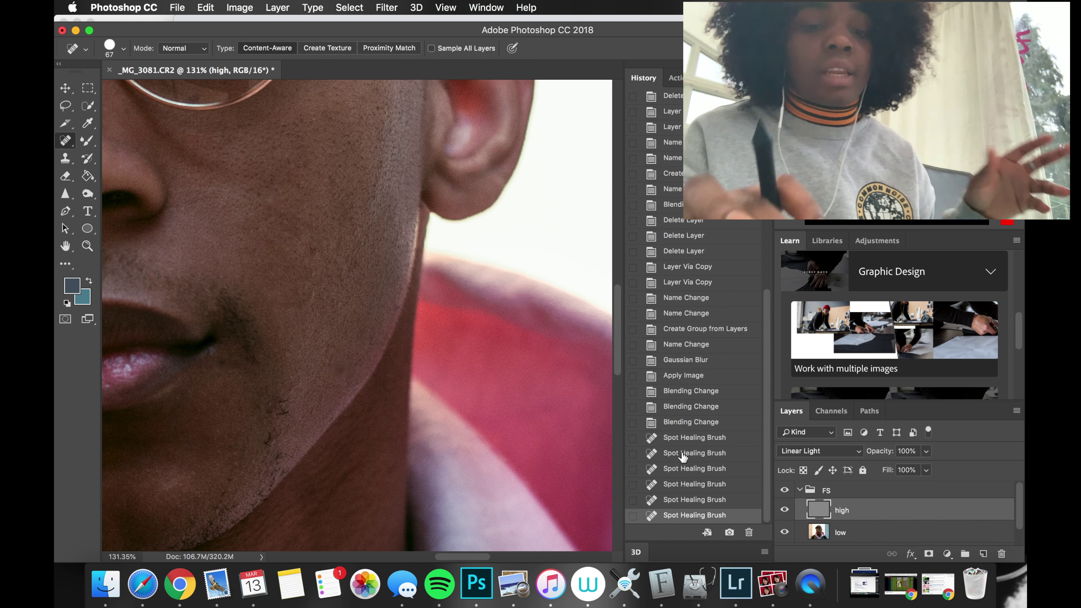
click(683, 438)
drag(828, 509, 841, 533)
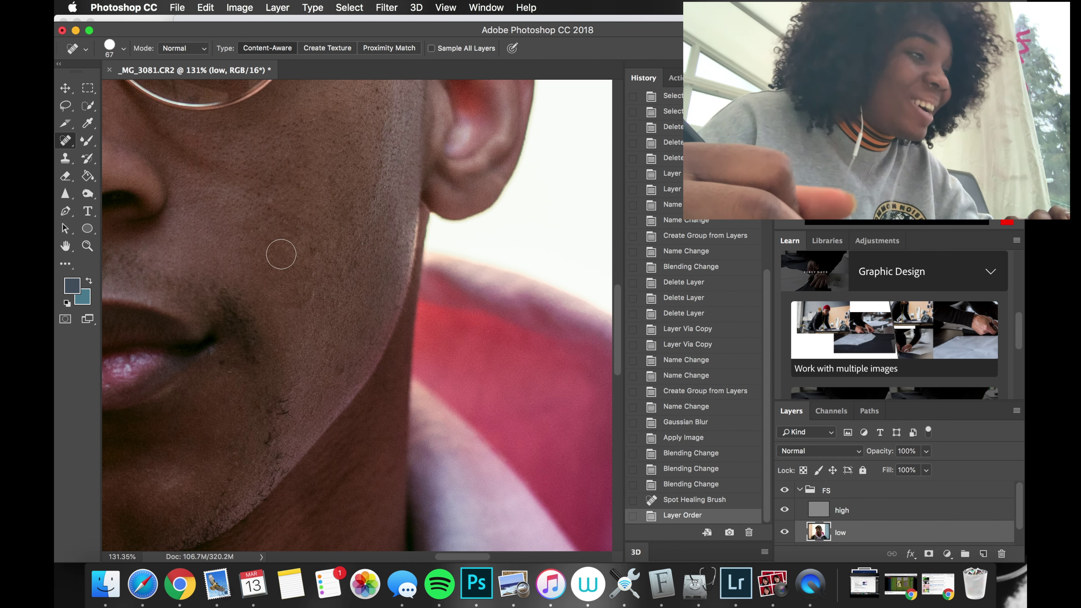
Heal the blemishes on the cheek beside the visible ear with the Spot Healing Brush on the low layer
scroll(276, 249, down, 3)
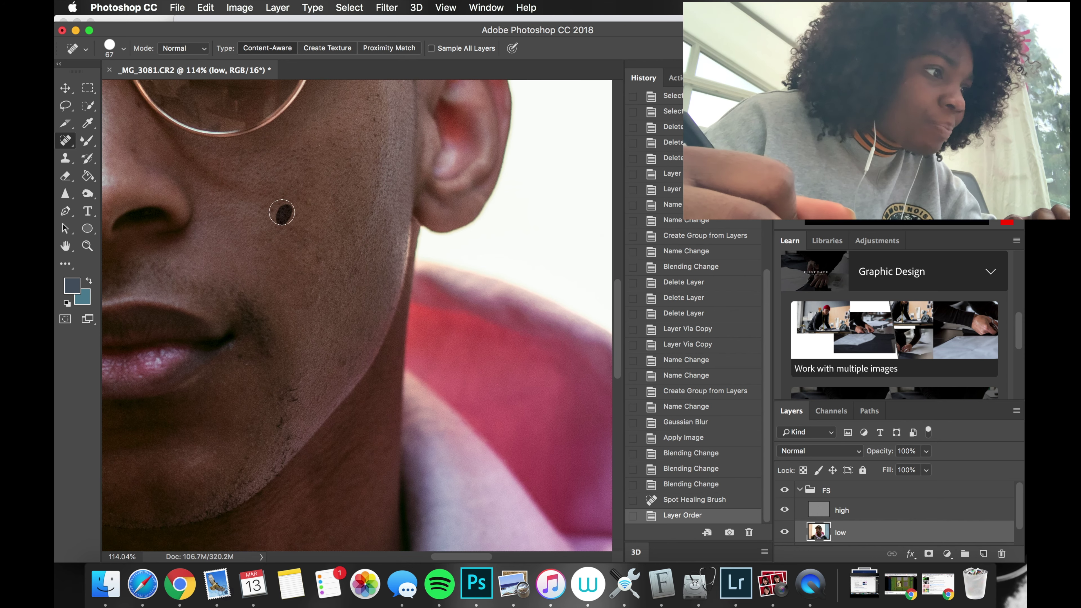
click(283, 212)
click(308, 199)
click(318, 146)
drag(304, 308, 304, 308)
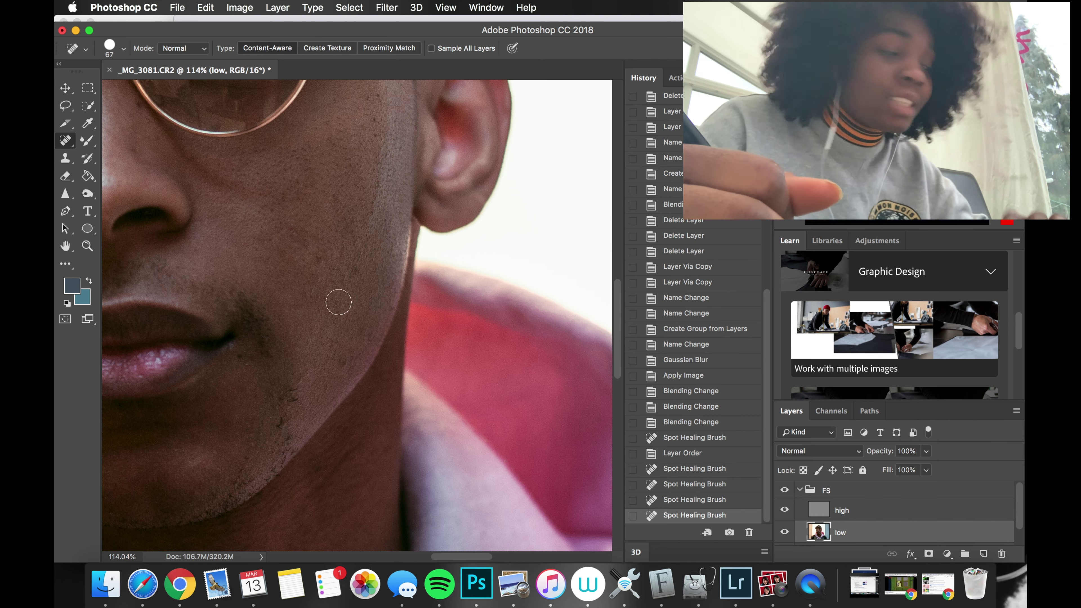
click(318, 273)
click(358, 252)
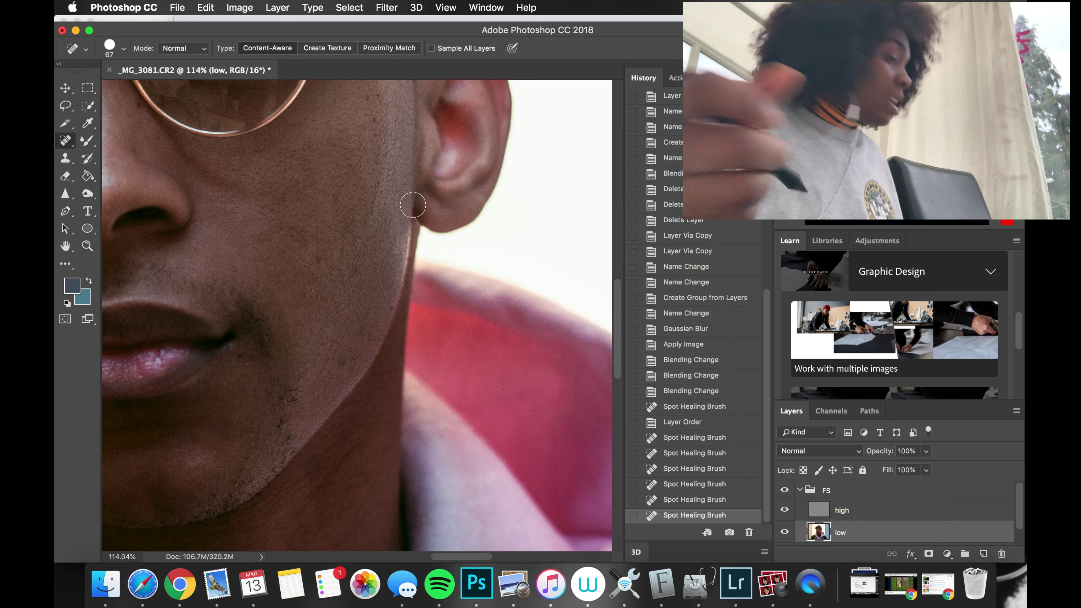
Spot-heal the uneven areas along both sides of the nose bridge on the low layer
scroll(355, 225, left, 10)
scroll(447, 163, left, 3)
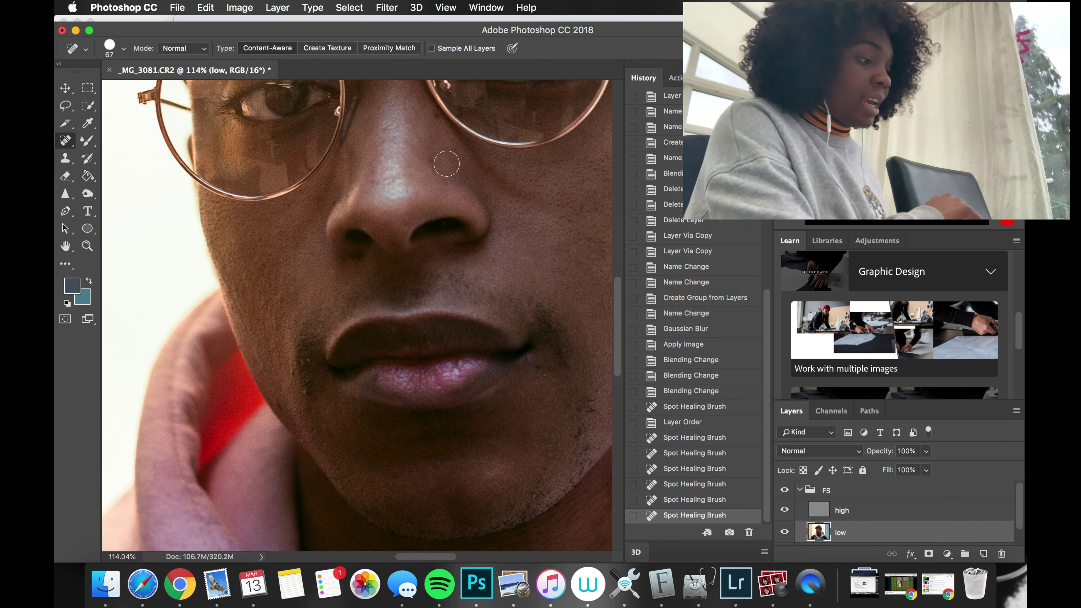
click(438, 163)
click(436, 120)
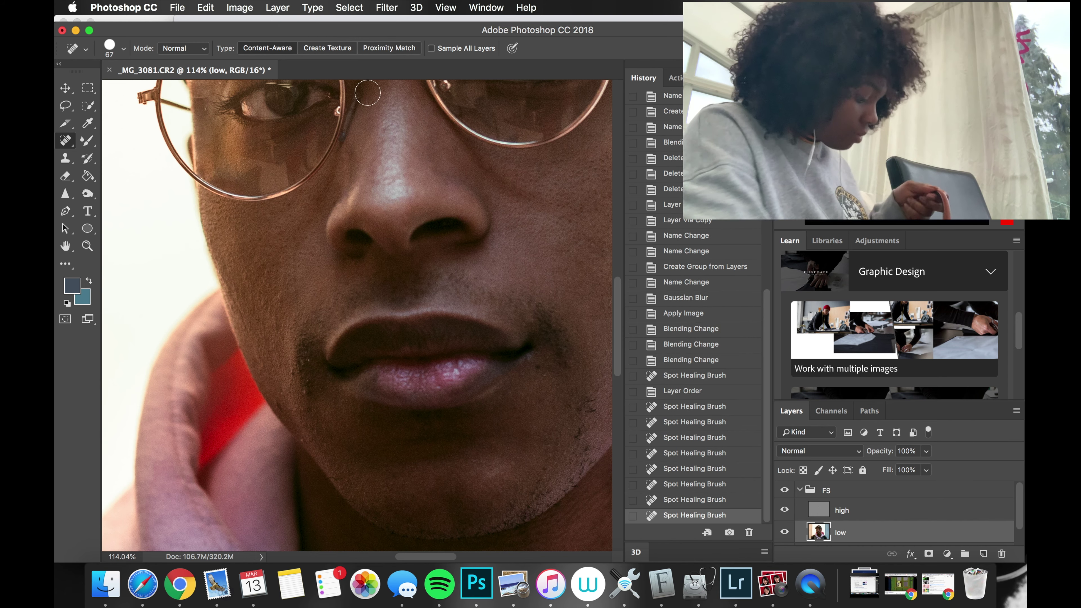
click(376, 102)
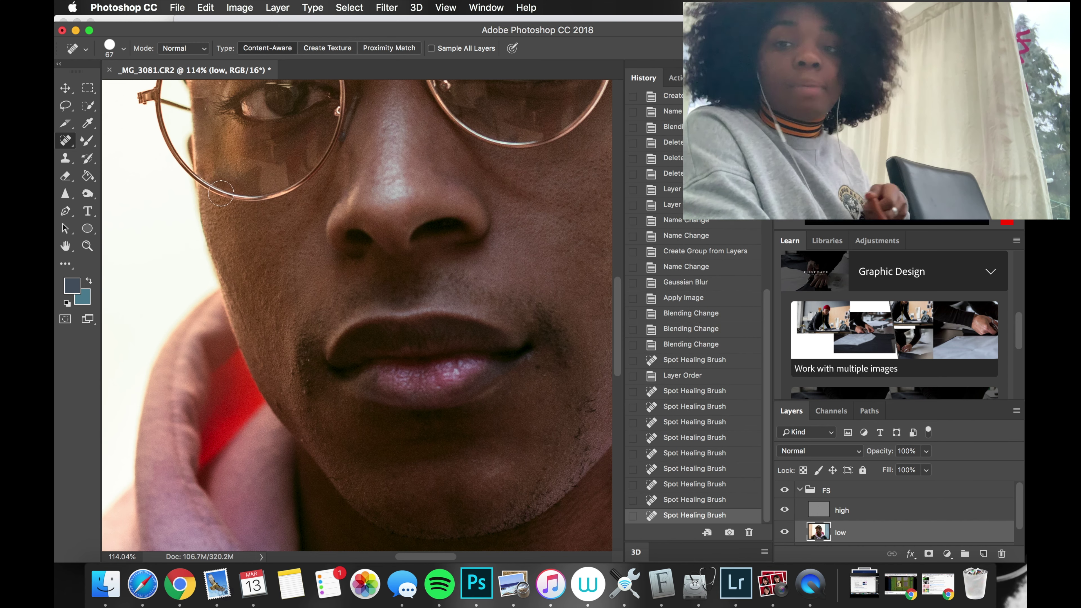
Spot-heal the cheek next to the red hood lining and the skin at the nearby mouth corner on the low layer
click(277, 299)
drag(280, 269, 280, 271)
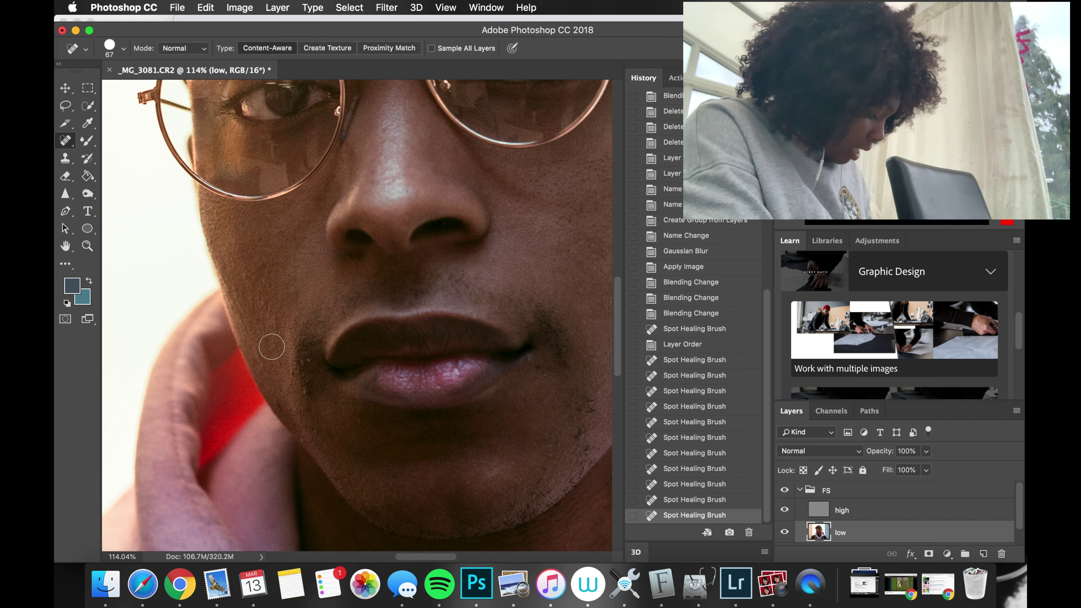
drag(282, 337, 273, 324)
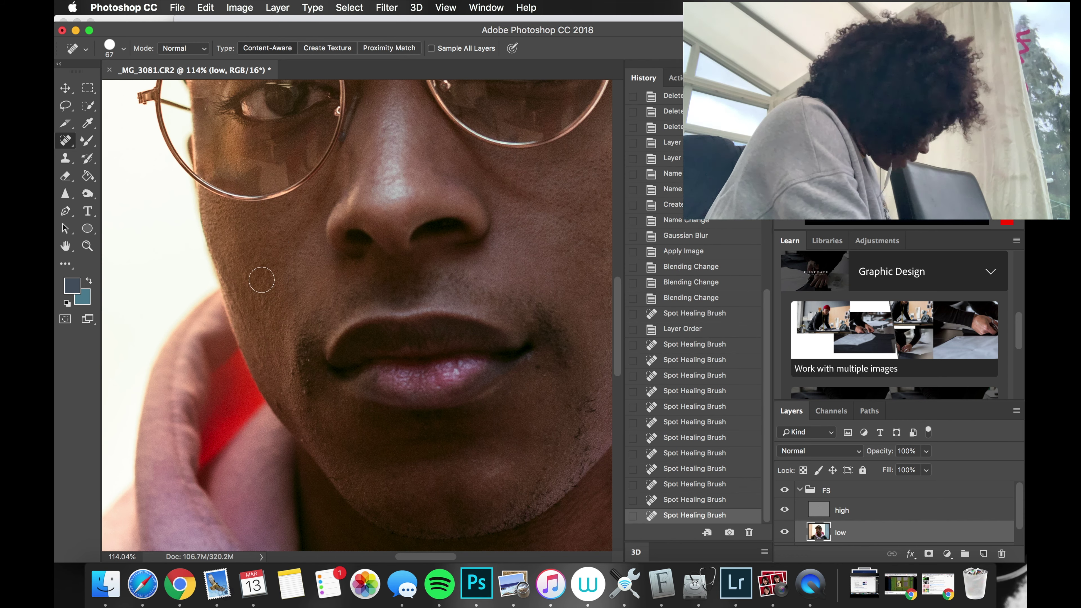
mouse_move(262, 280)
mouse_down()
mouse_move(230, 301)
mouse_move(256, 360)
mouse_move(246, 326)
mouse_up()
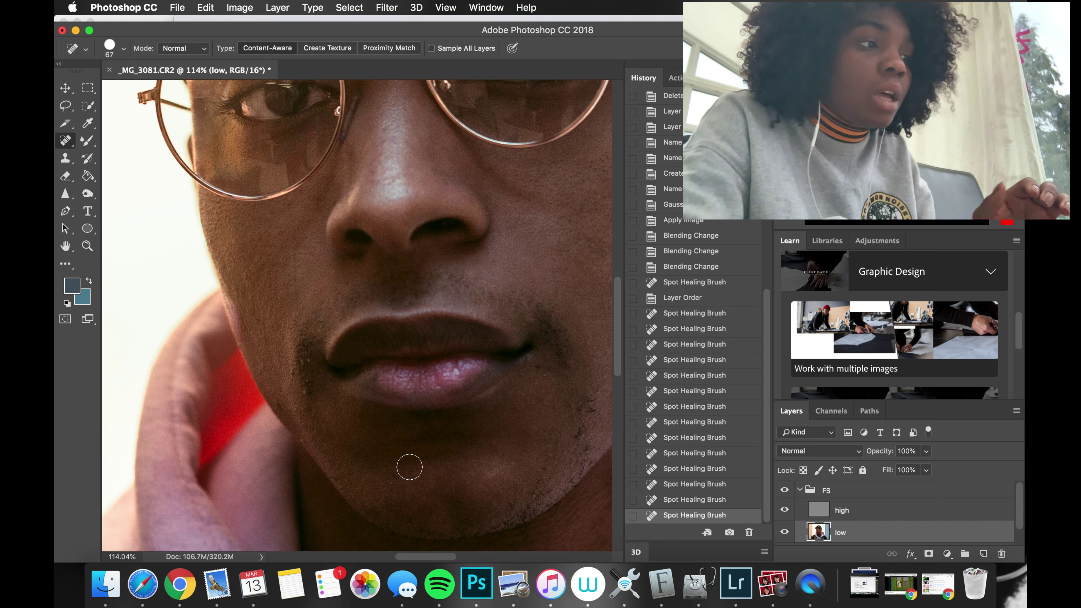
click(305, 386)
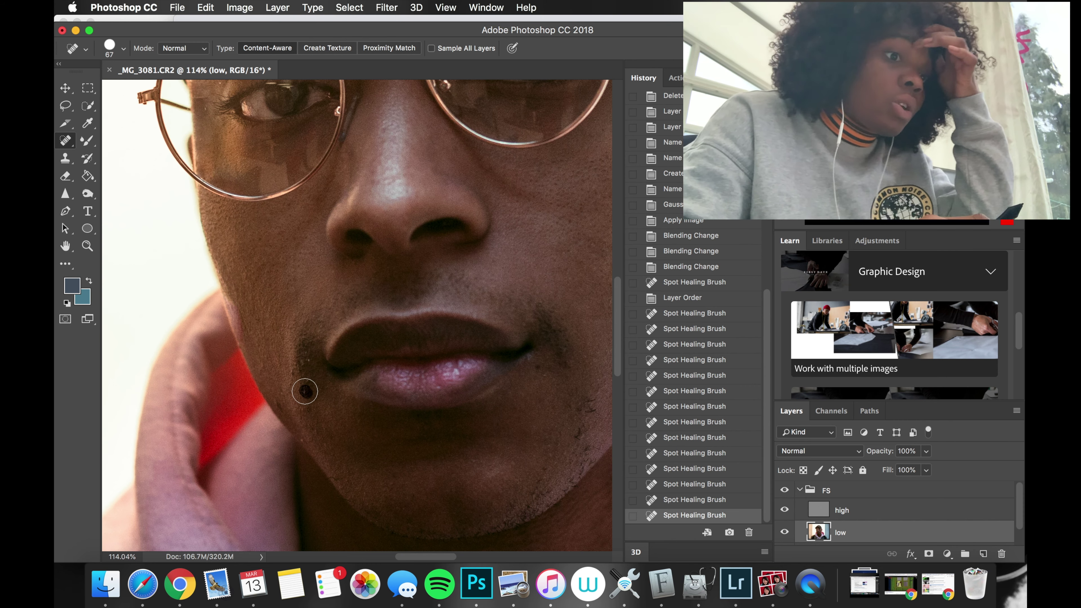
click(309, 381)
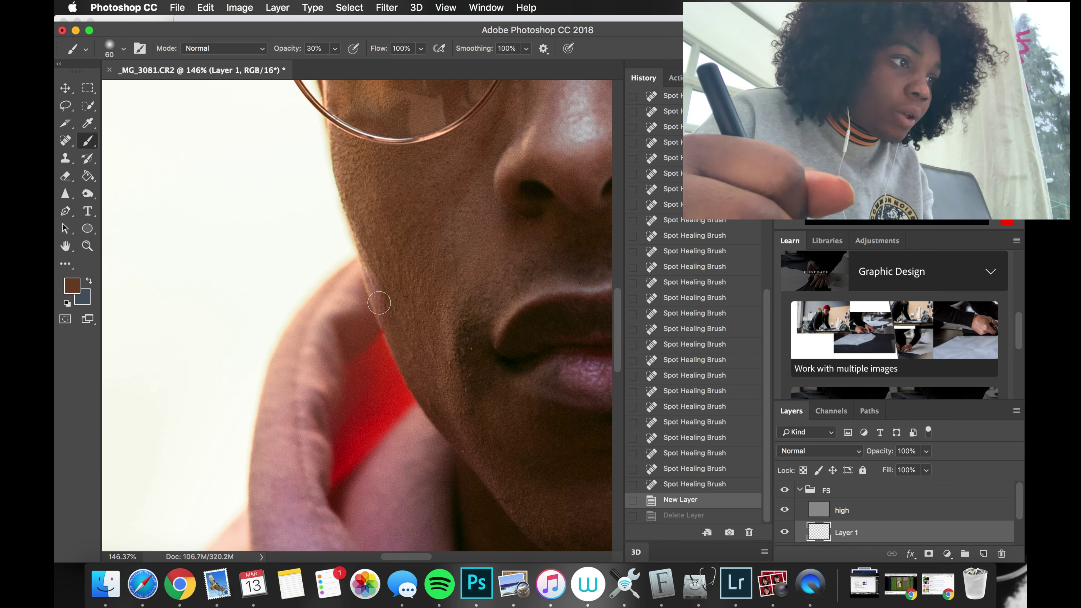
Dab brown skin colour on the jaw edge on Layer 1 and set the Brush opacity to 40%
click(300, 134)
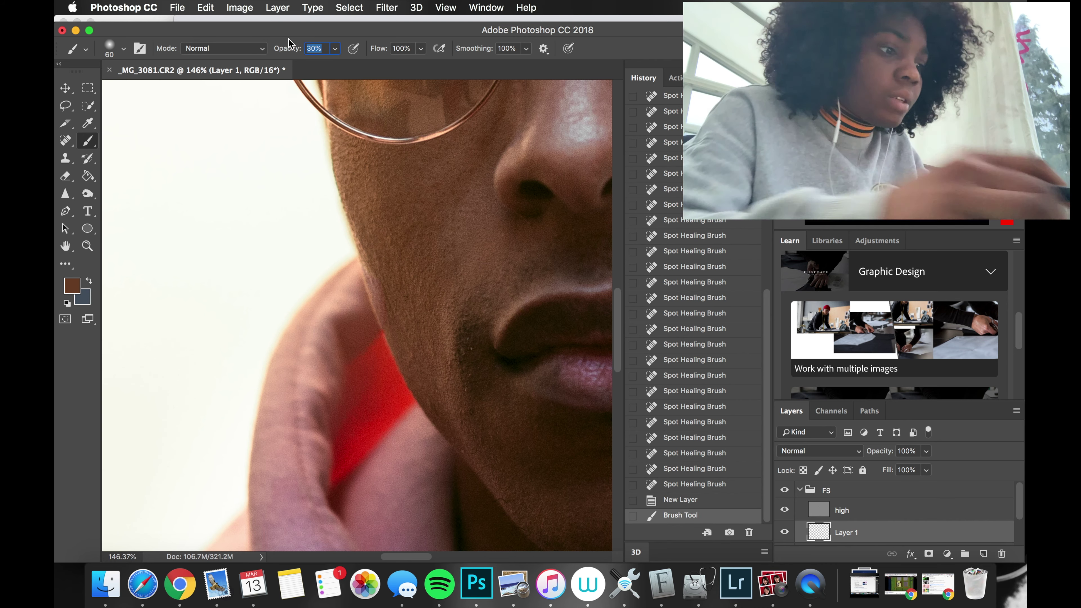
text(4%0)
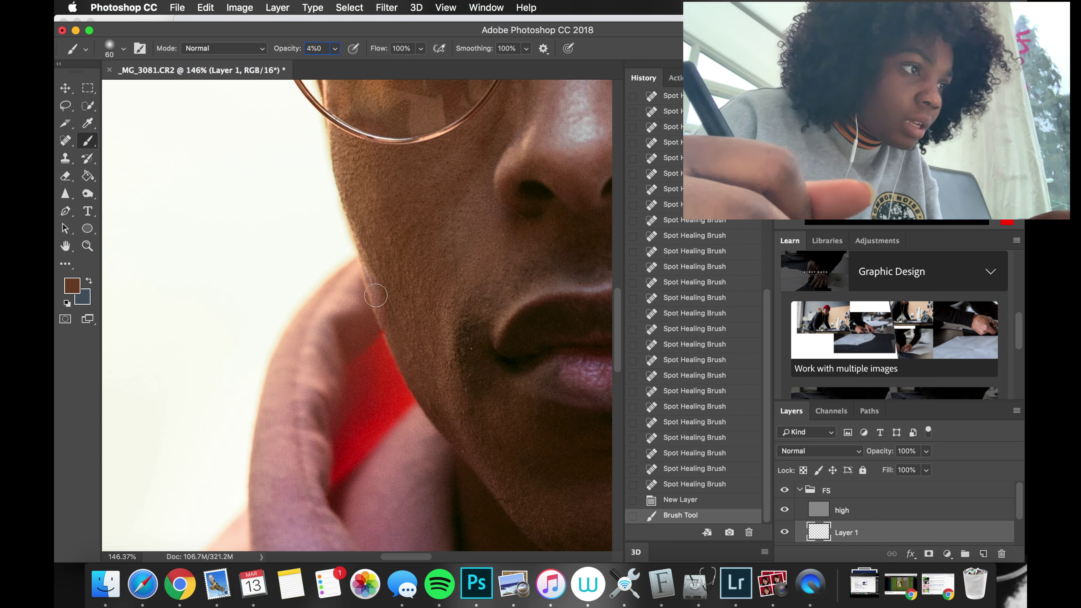
click(377, 295)
click(632, 208)
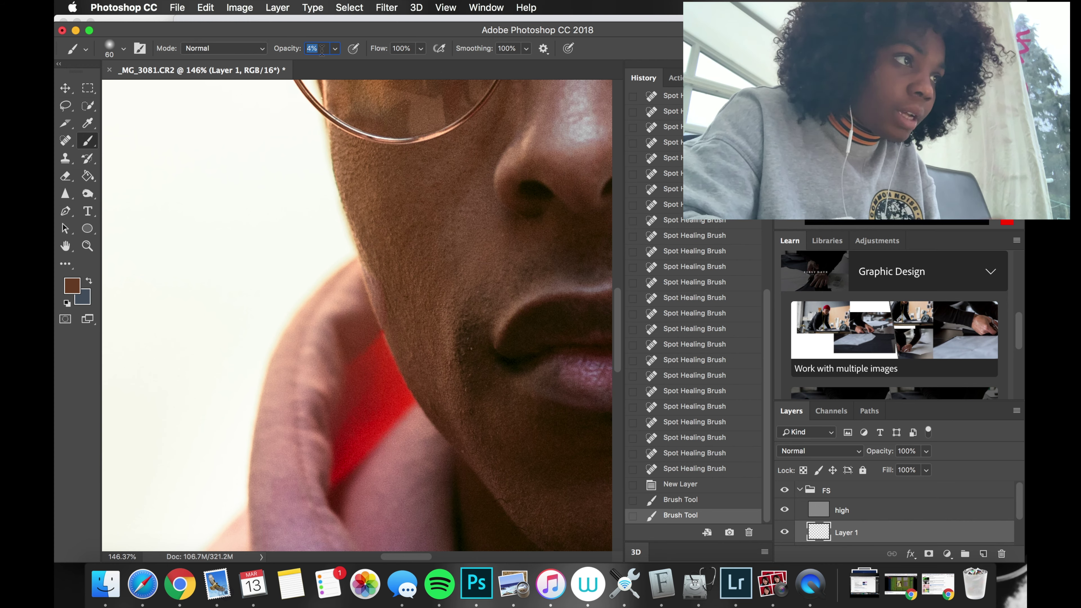
text(40)
key(Return)
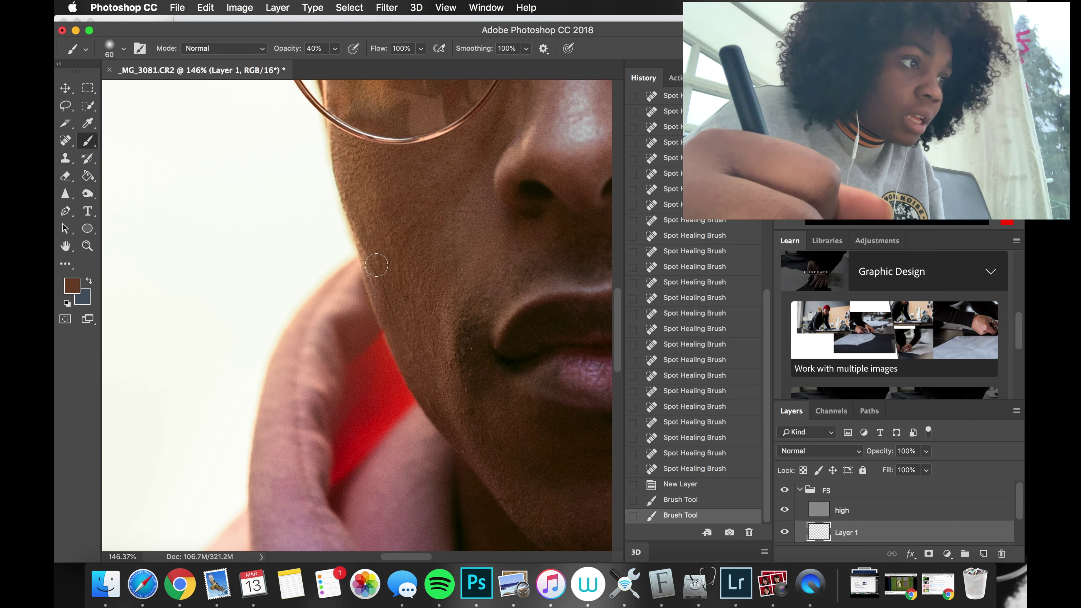
Paint brown skin colour along the jaw edge beside the hood on Layer 1 at 40% opacity
drag(376, 265, 401, 183)
scroll(401, 183, down, 5)
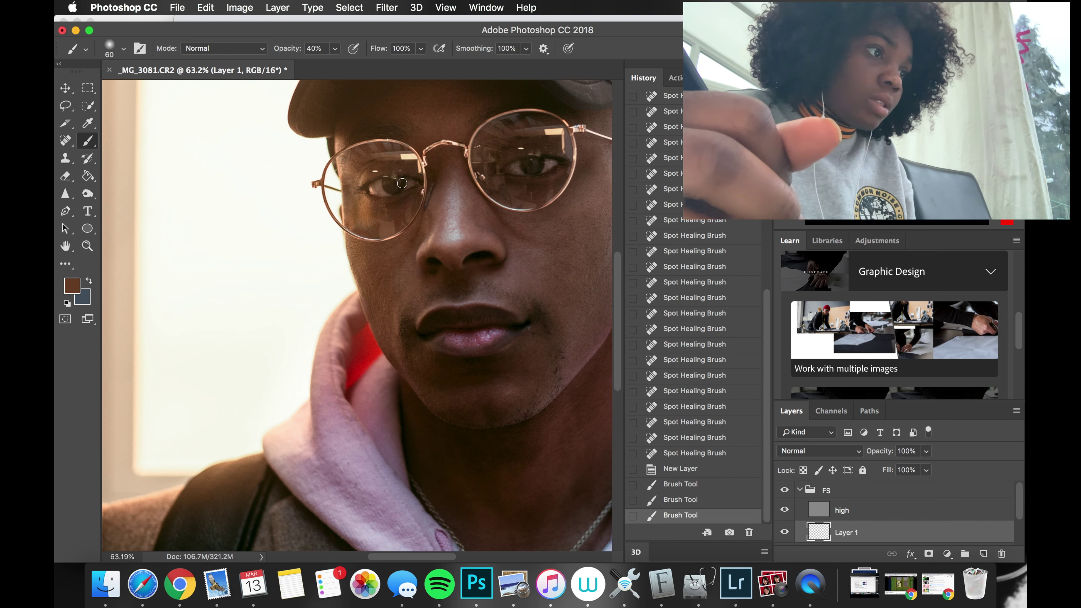
scroll(402, 183, up, 8)
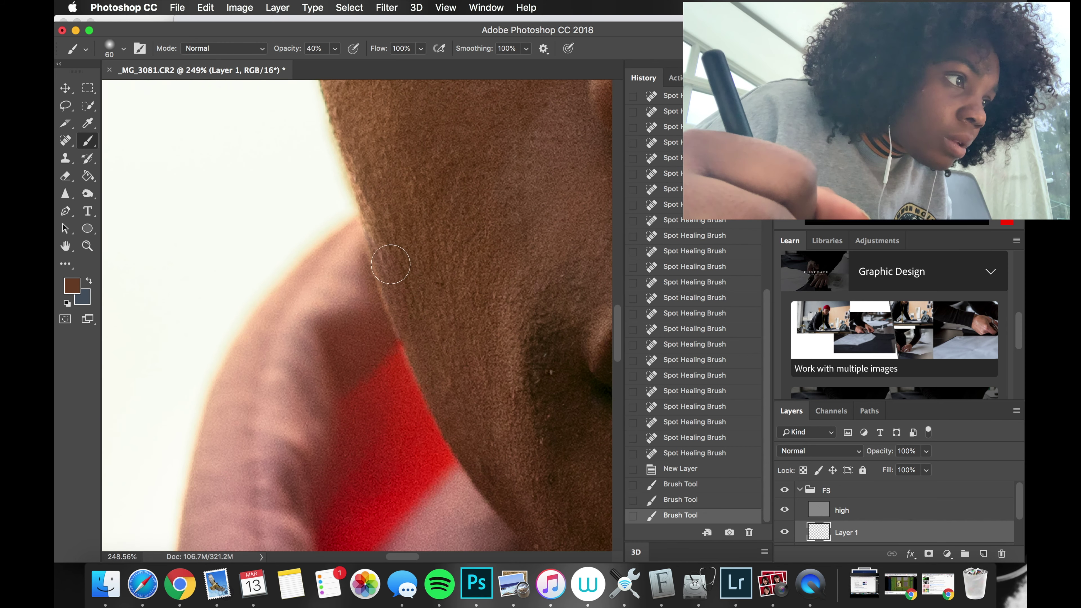
drag(413, 294, 409, 246)
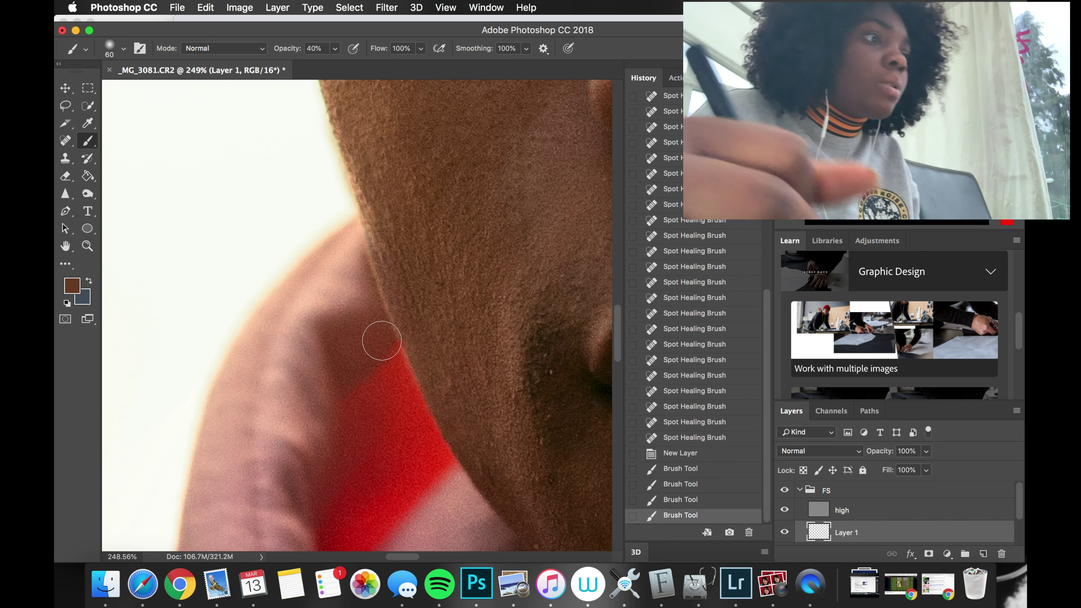
drag(413, 320, 389, 271)
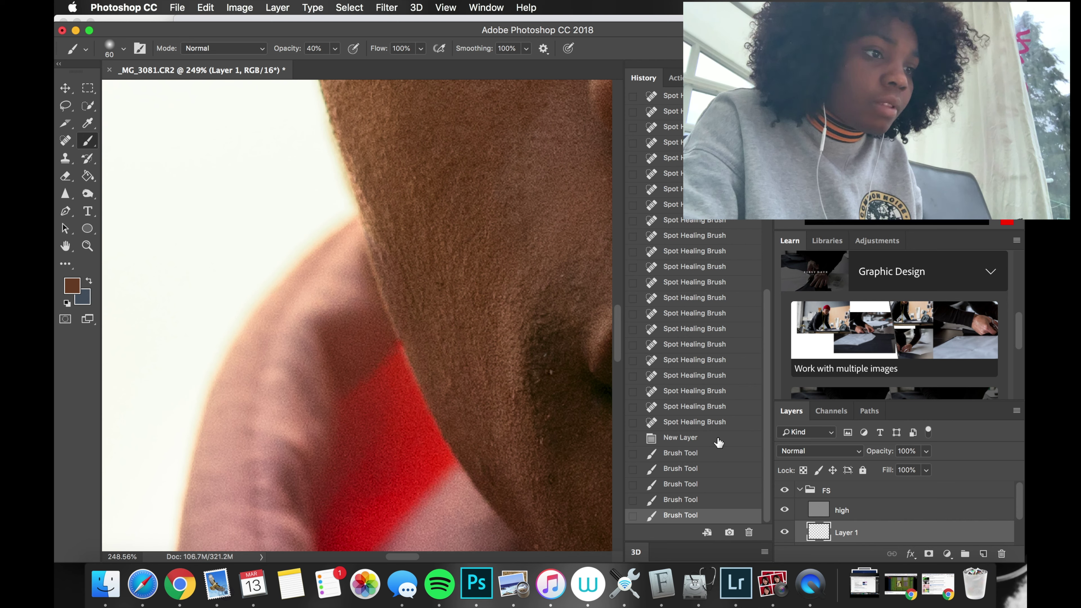
Undo and redo the last brush stroke repeatedly to compare the jaw edge with and without it
key(super+z)
key(super+z)
key(super+z)
key(super+z)
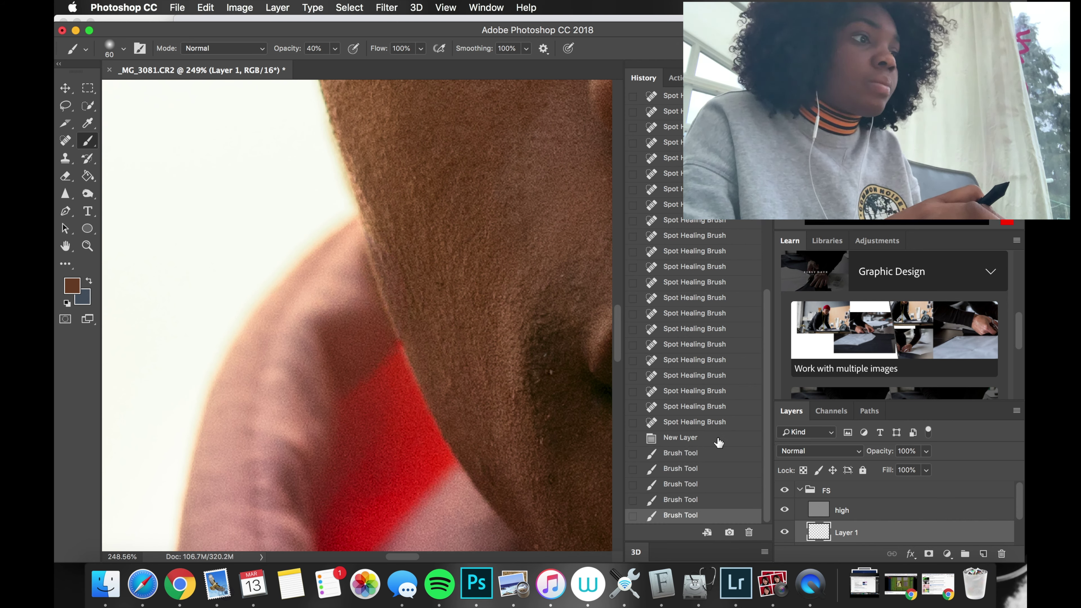
key(super+z)
key(super+z)
key(super+z)
key(super+z)
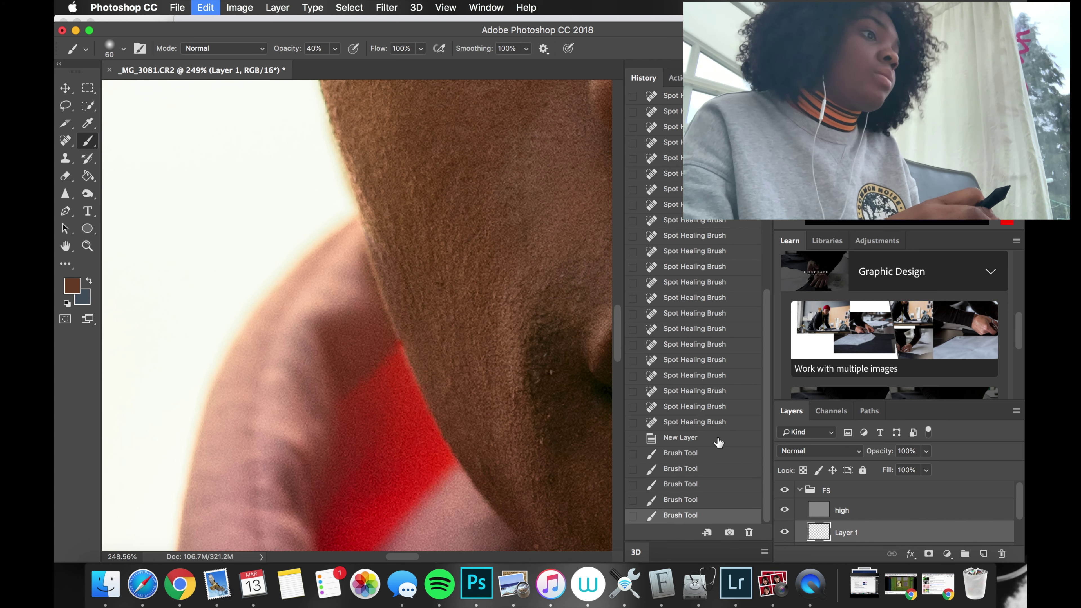
key(super+z)
key(super+z)
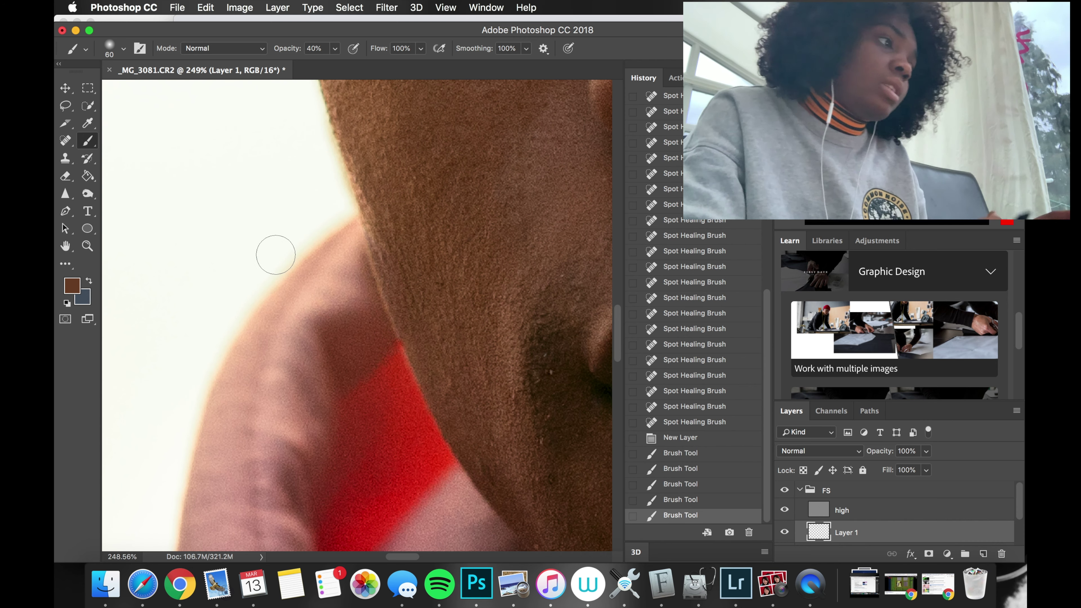
Erase the paint spilling from the jaw edge onto the hood on Layer 1, using a 38 px Eraser
click(65, 176)
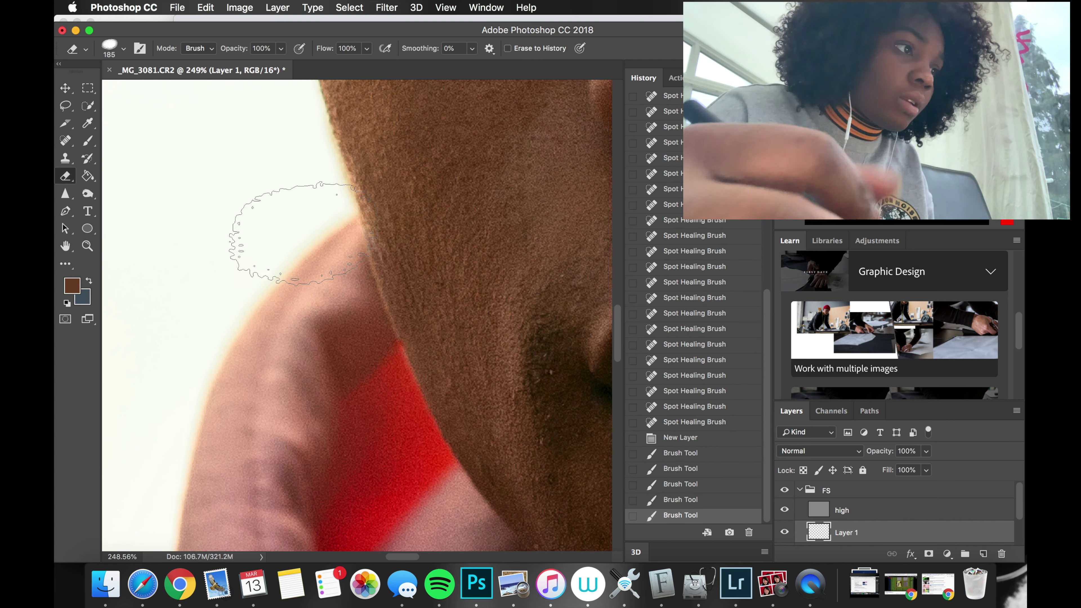
right_click(251, 234)
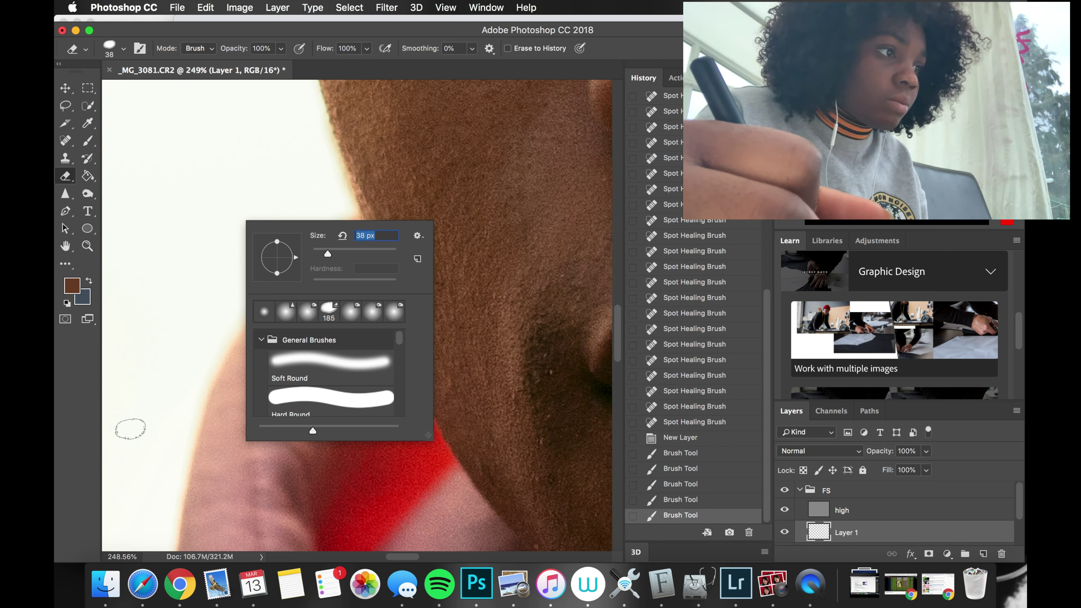
key(Return)
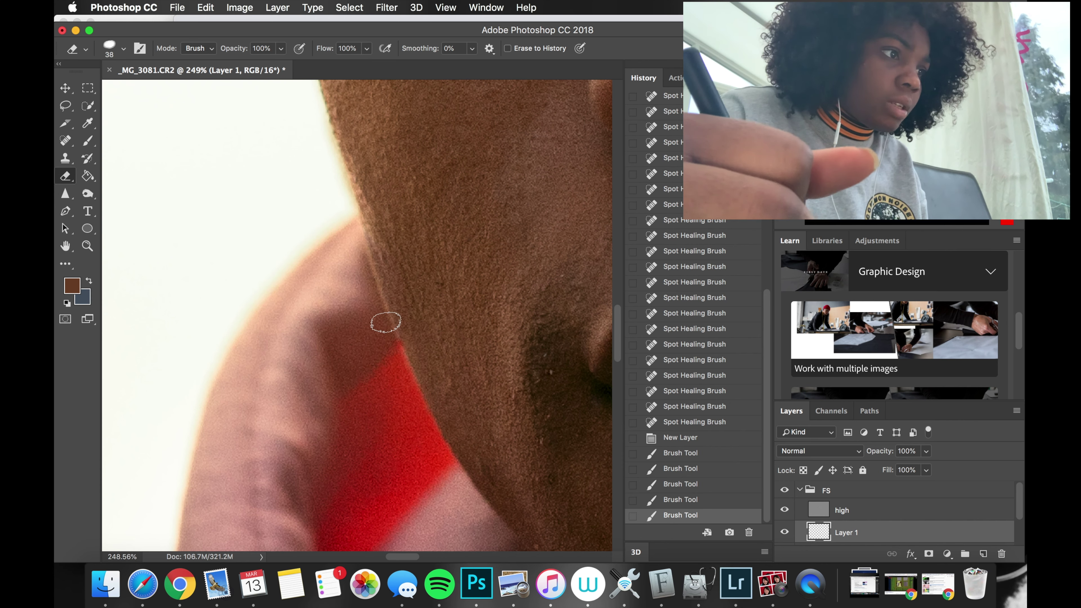
drag(358, 282, 362, 275)
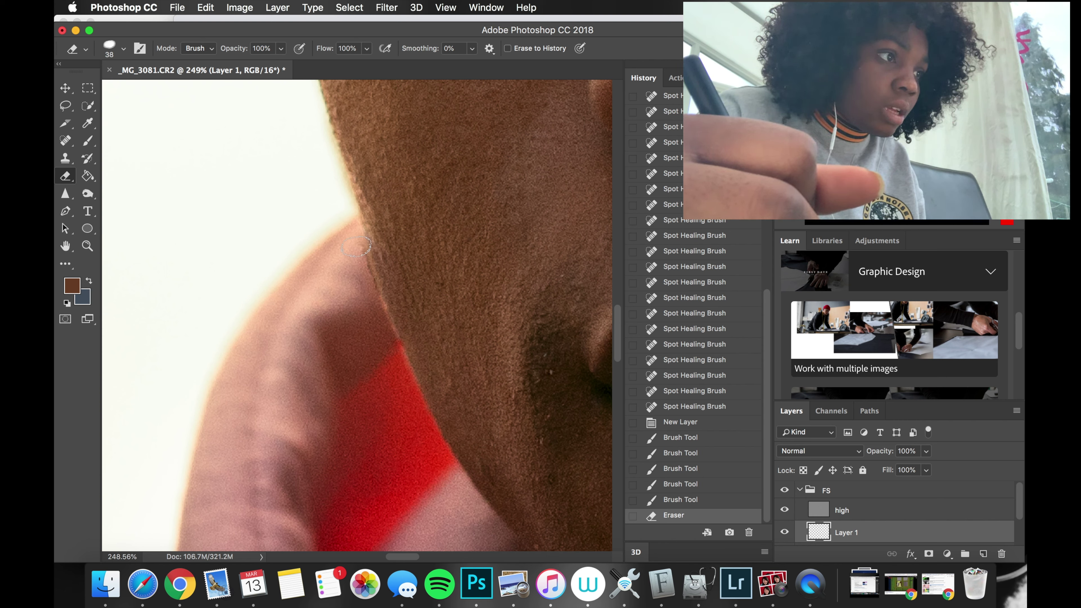
Erase the remaining paint spill at the jaw edge on Layer 1 and soften that edge with the Blur tool at 35 px
click(374, 301)
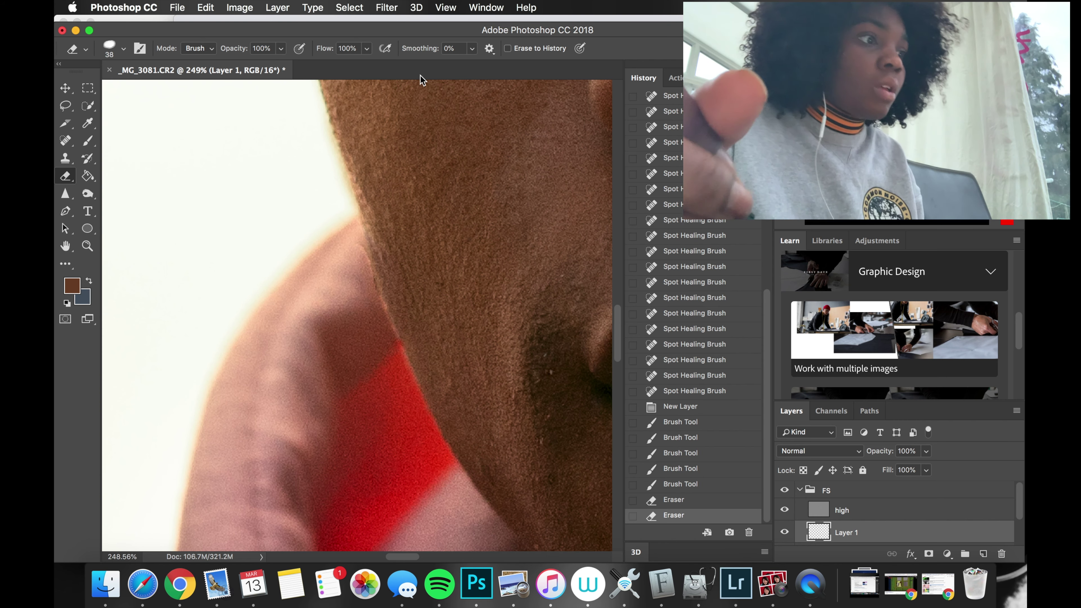
click(73, 203)
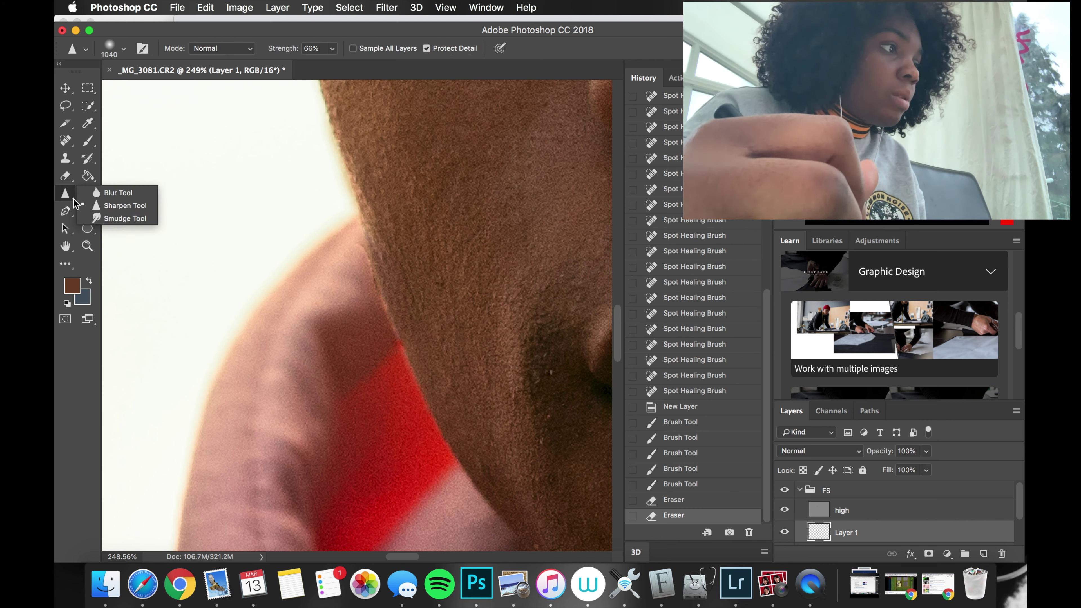
click(111, 192)
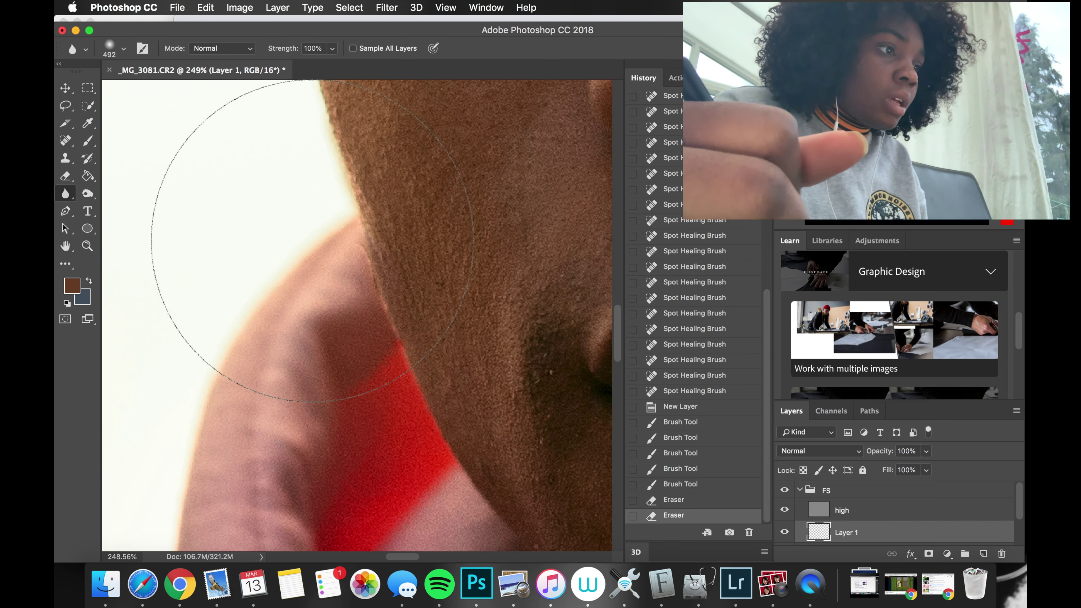
right_click(326, 262)
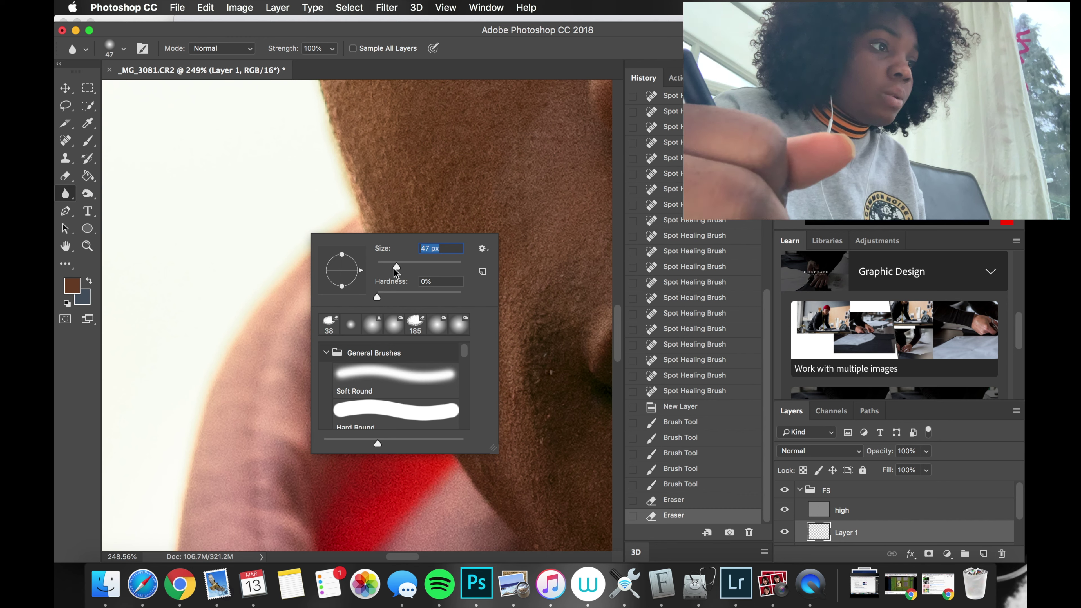
drag(396, 269, 390, 268)
key(Return)
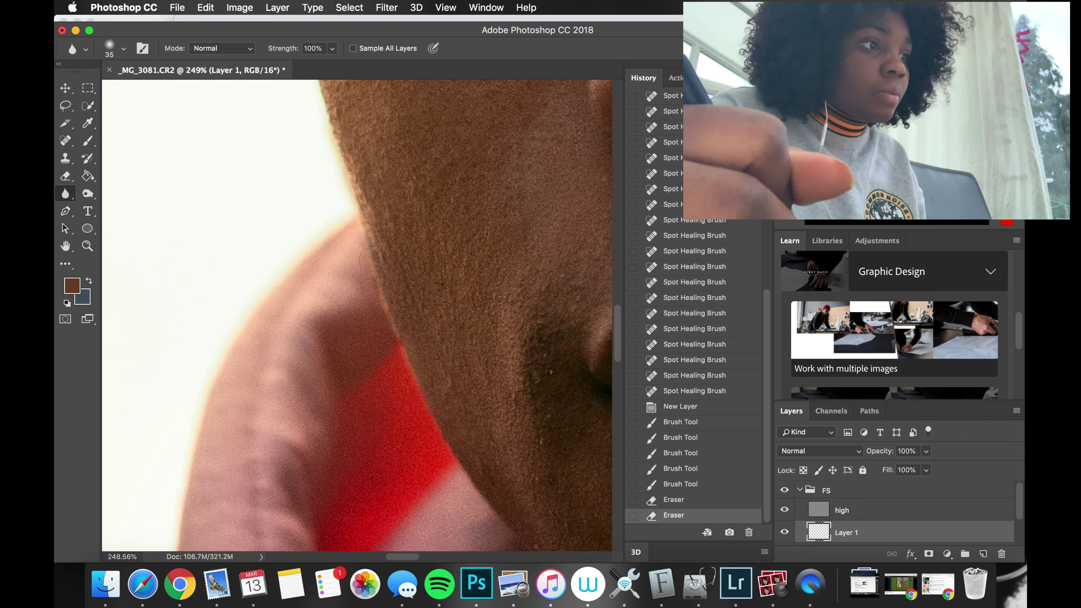
click(364, 251)
Examine the retouched jaw edge and the whole face at different magnifications
scroll(370, 243, down, 6)
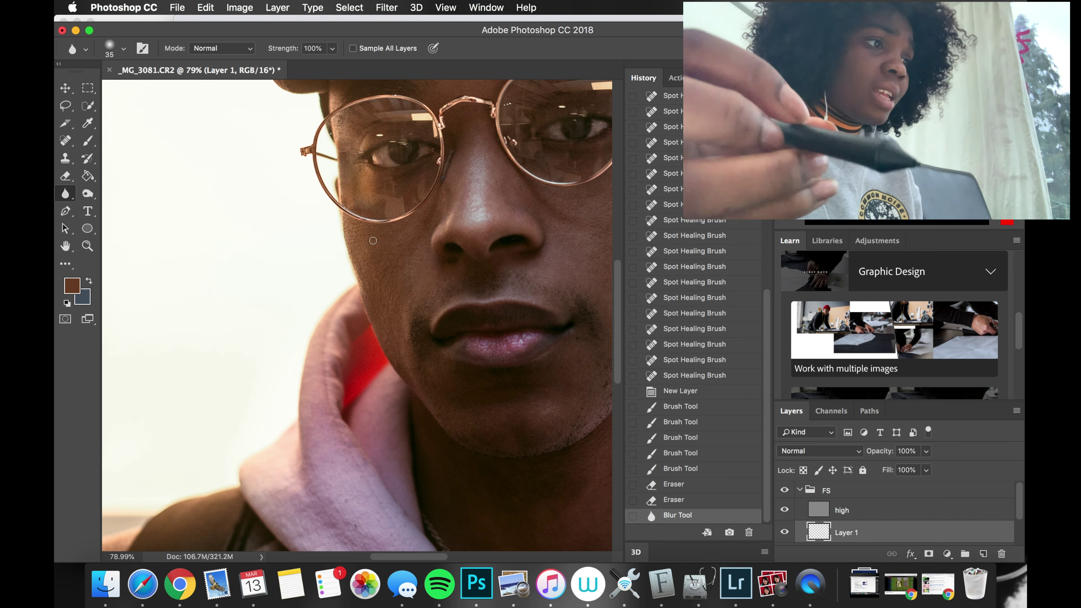
scroll(372, 240, down, 3)
scroll(372, 240, right, 2)
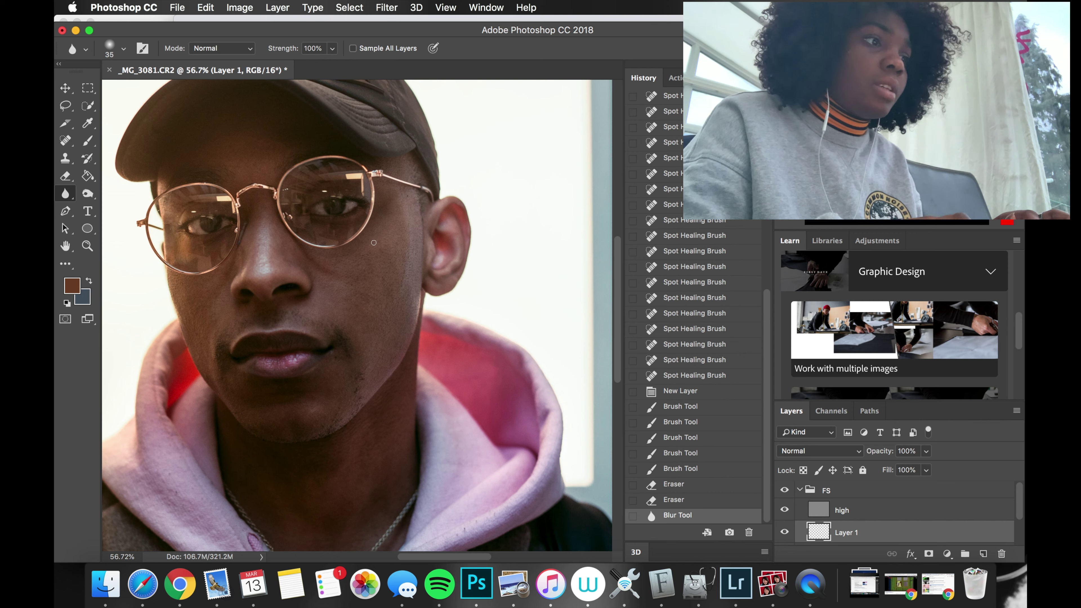
scroll(361, 246, left, 8)
scroll(359, 246, up, 3)
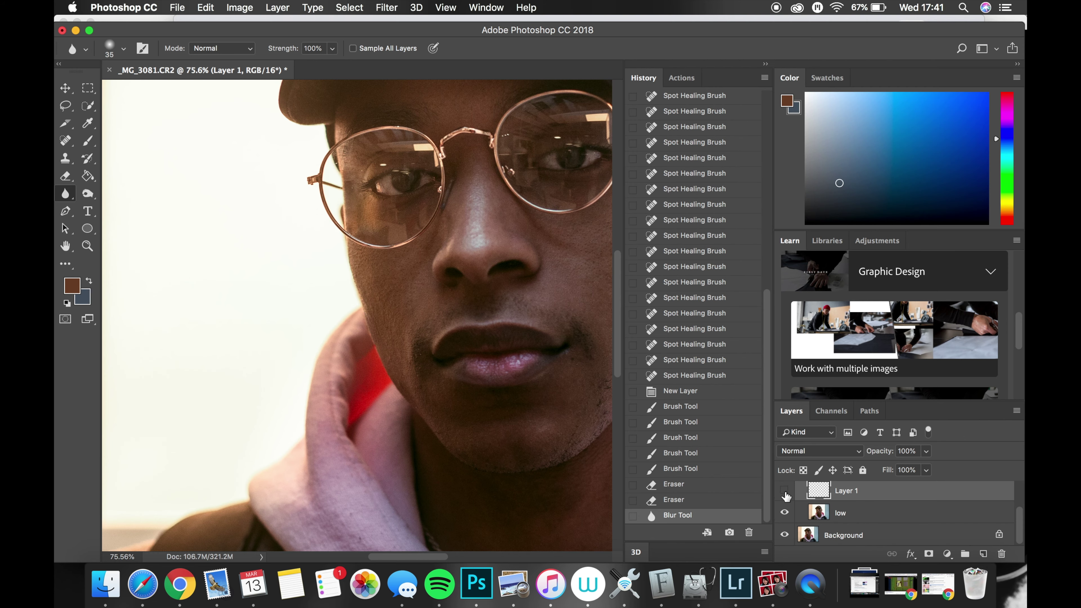
scroll(483, 431, up, 5)
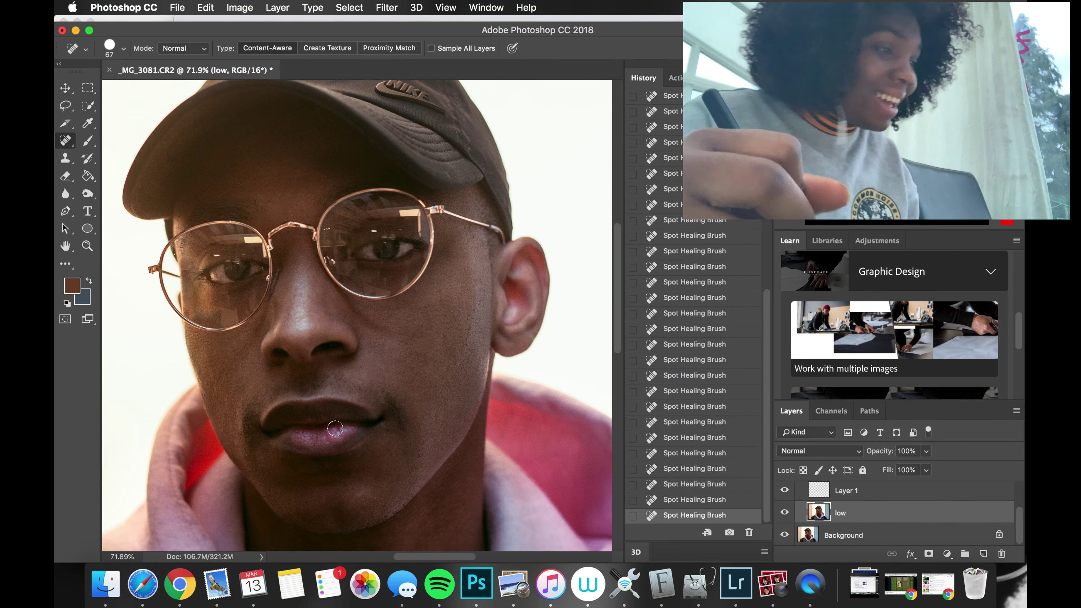
Compare the portrait with and without the low layer by toggling its visibility, first on the whole image and again close to the face
scroll(316, 503, down, 2)
scroll(332, 453, down, 3)
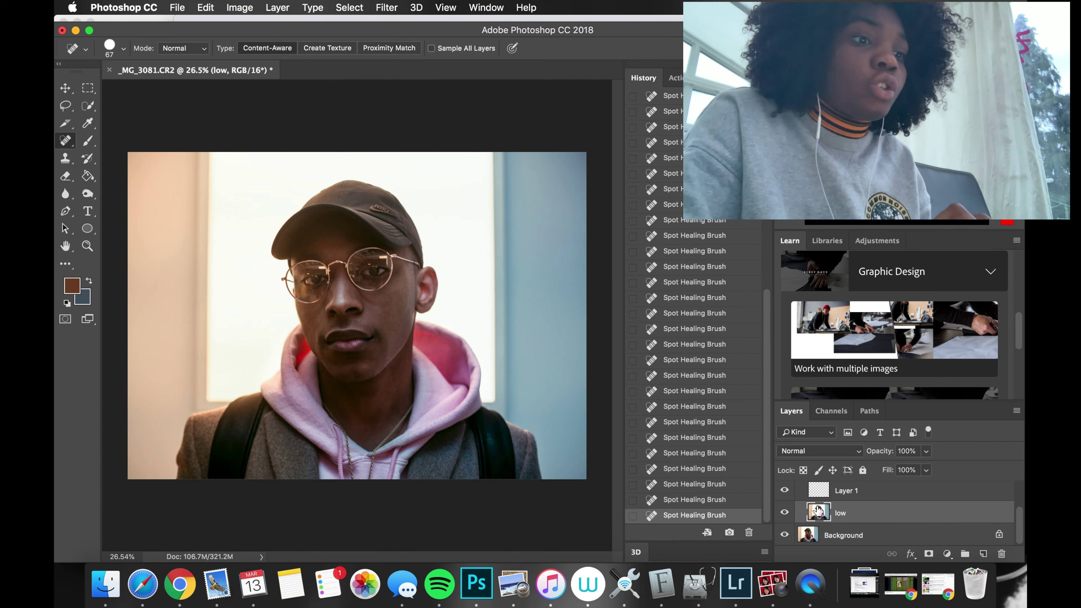
click(784, 512)
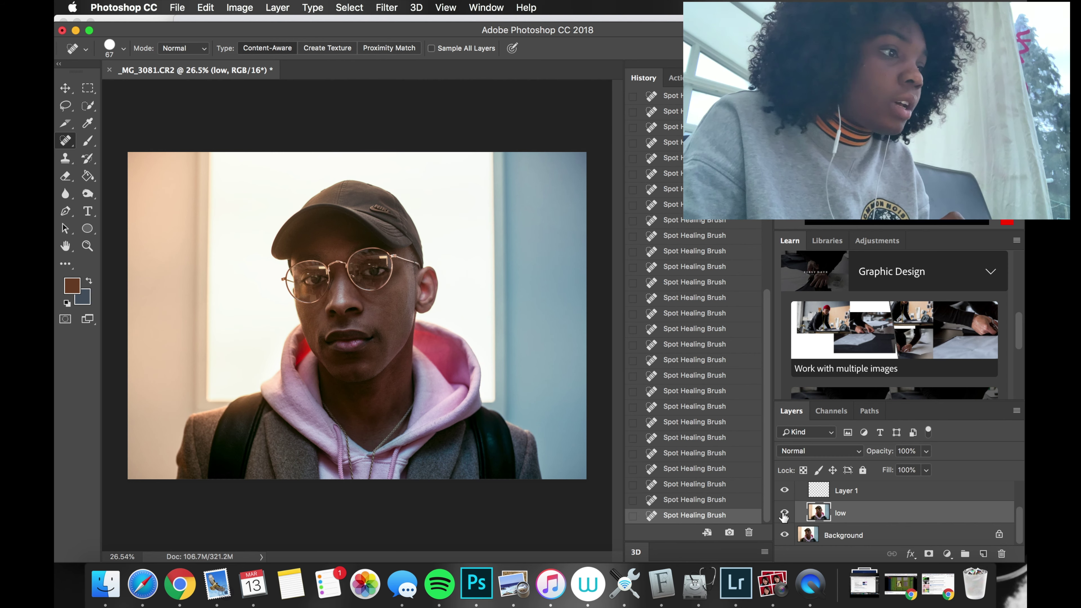
click(781, 513)
scroll(380, 305, up, 3)
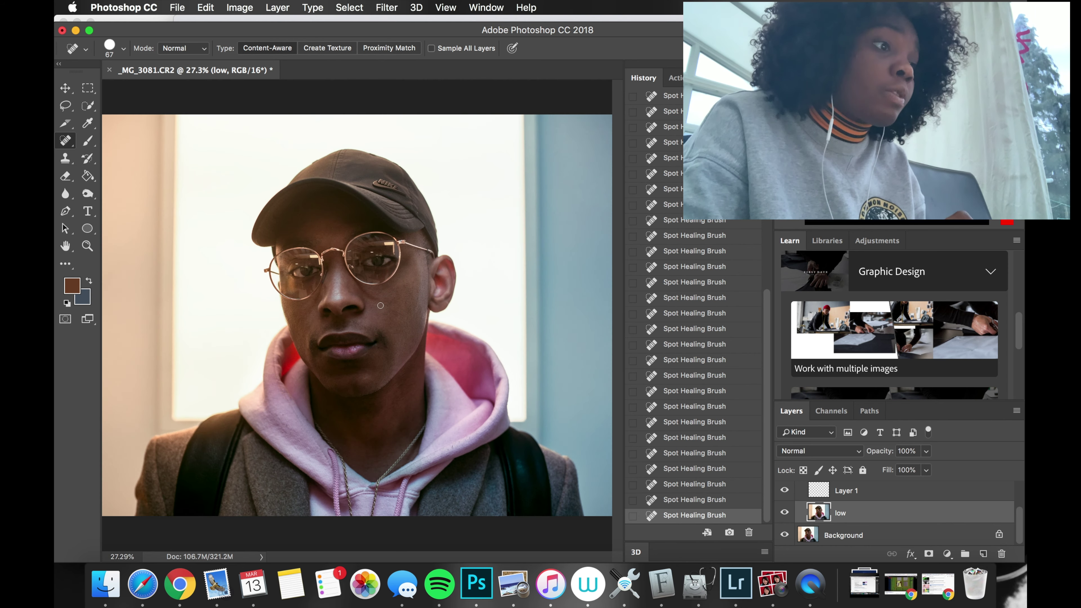
scroll(380, 304, up, 2)
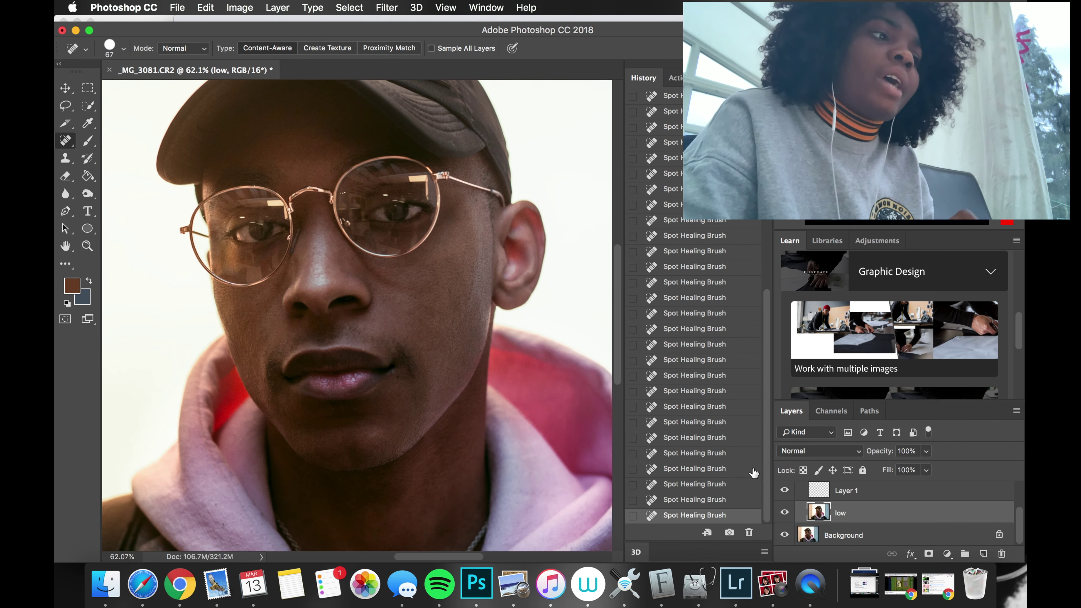
click(784, 513)
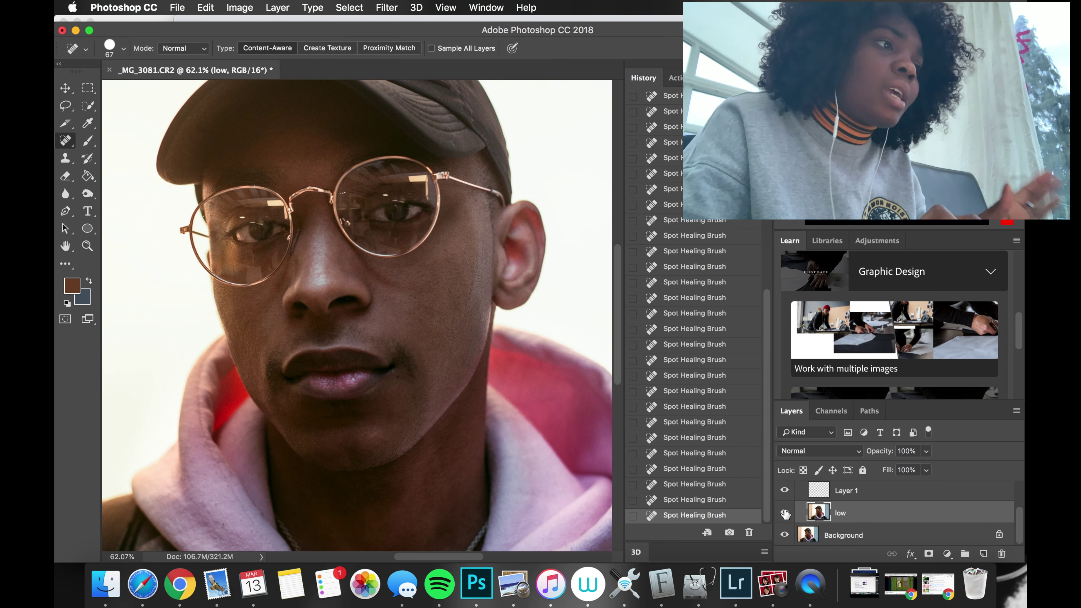
click(784, 512)
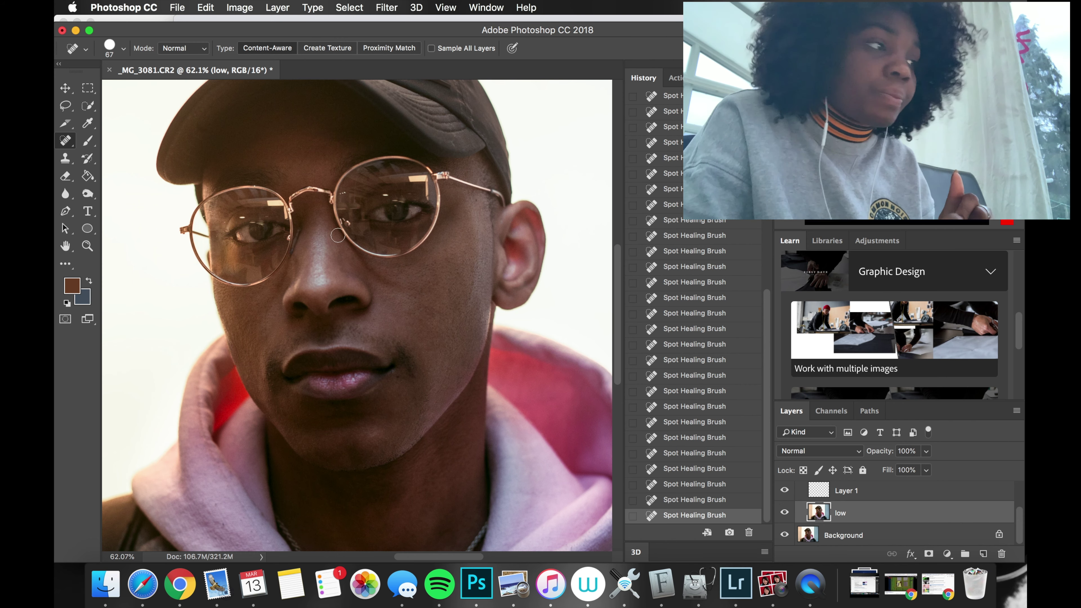
Try to blend the skin tones on the cheek and jaw below the ear on the low layer with the Mixer Brush
click(89, 140)
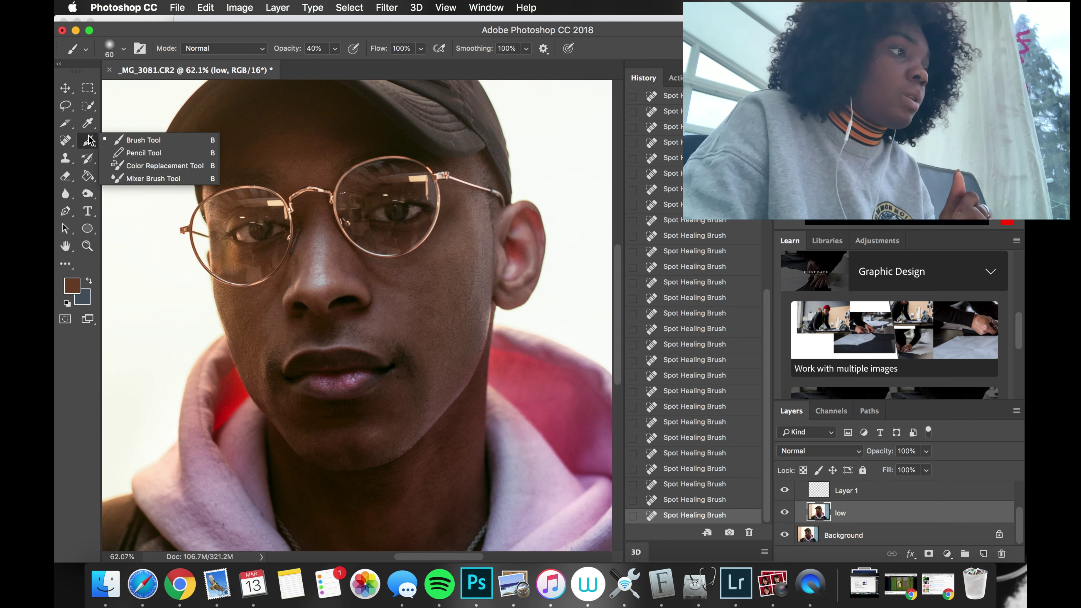
click(157, 179)
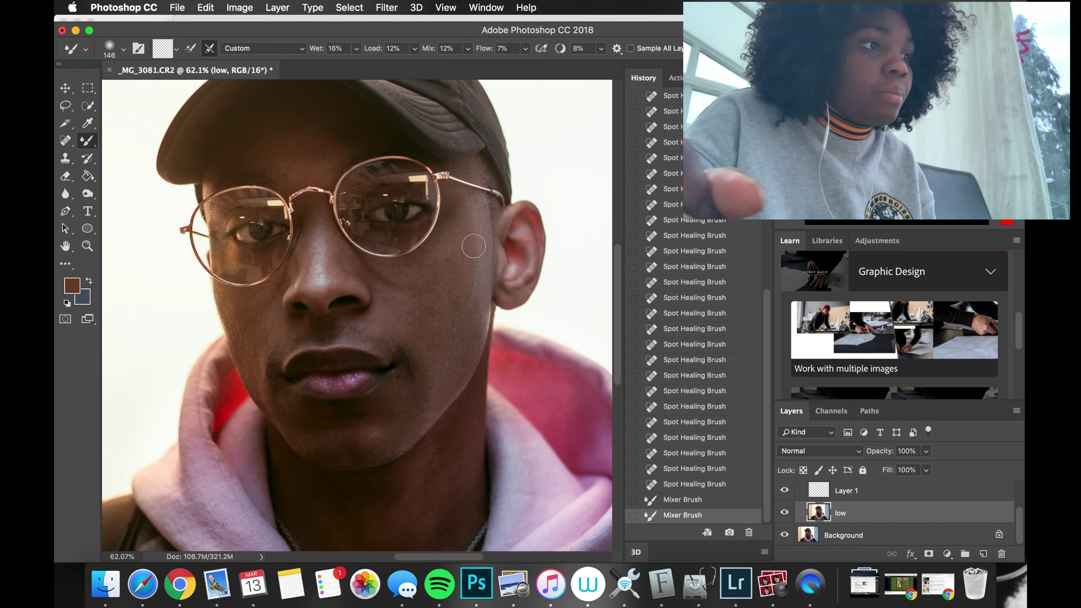
click(477, 296)
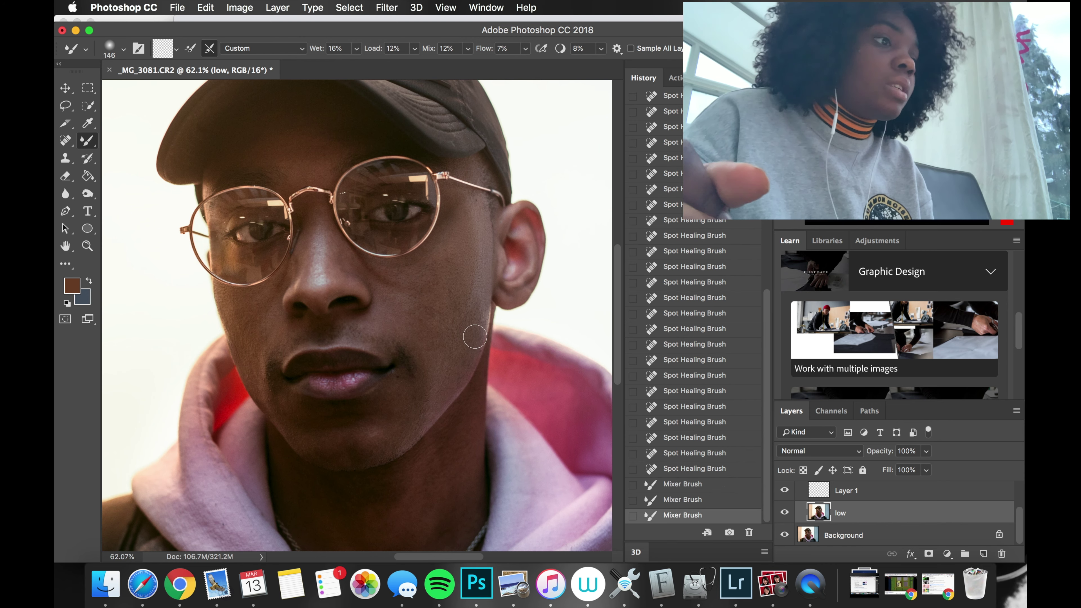
drag(484, 304, 464, 321)
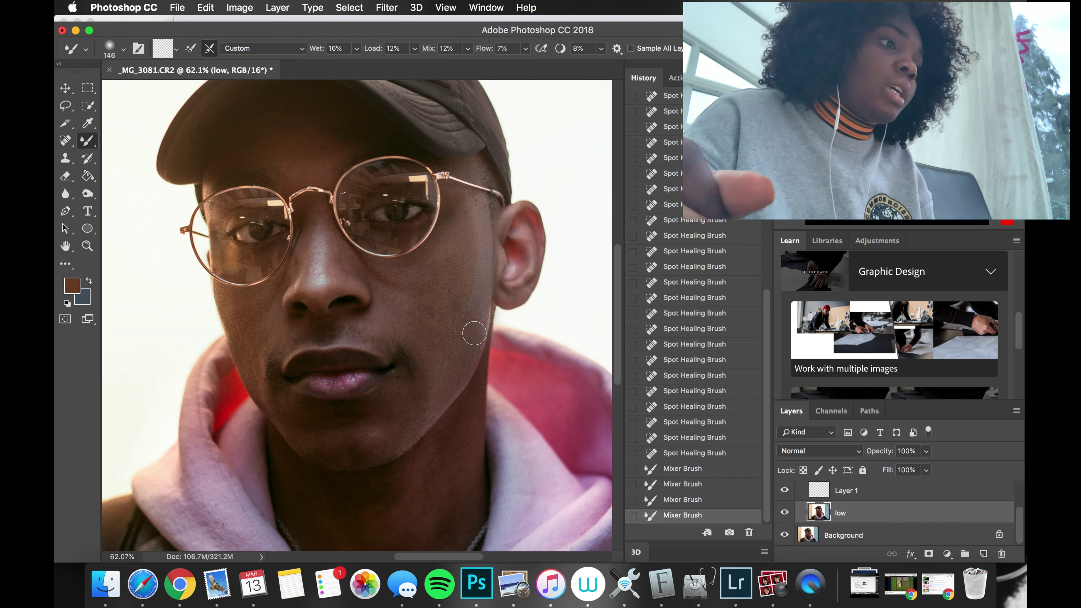
drag(458, 374, 422, 425)
drag(471, 333, 436, 336)
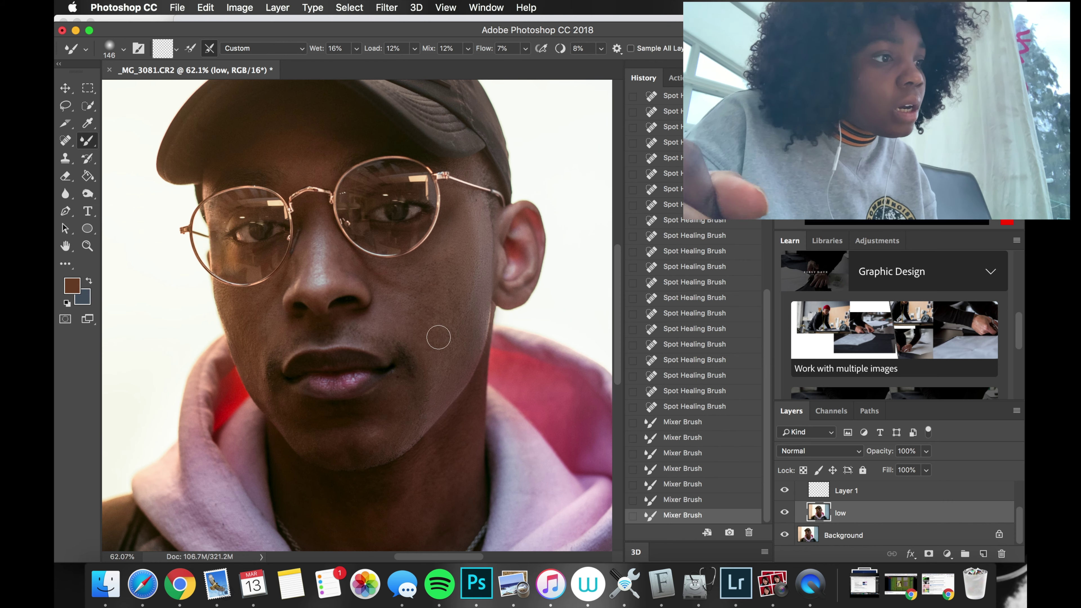
Undo the Mixer Brush strokes on the low layer with the whole portrait in view
key(super+0)
key(super+alt+z)
key(super+alt+z)
key(super+alt+z)
key(super+alt+z)
key(super+alt+z)
key(super+alt+z)
key(super+alt+z)
key(super+alt+z)
key(super+alt+z)
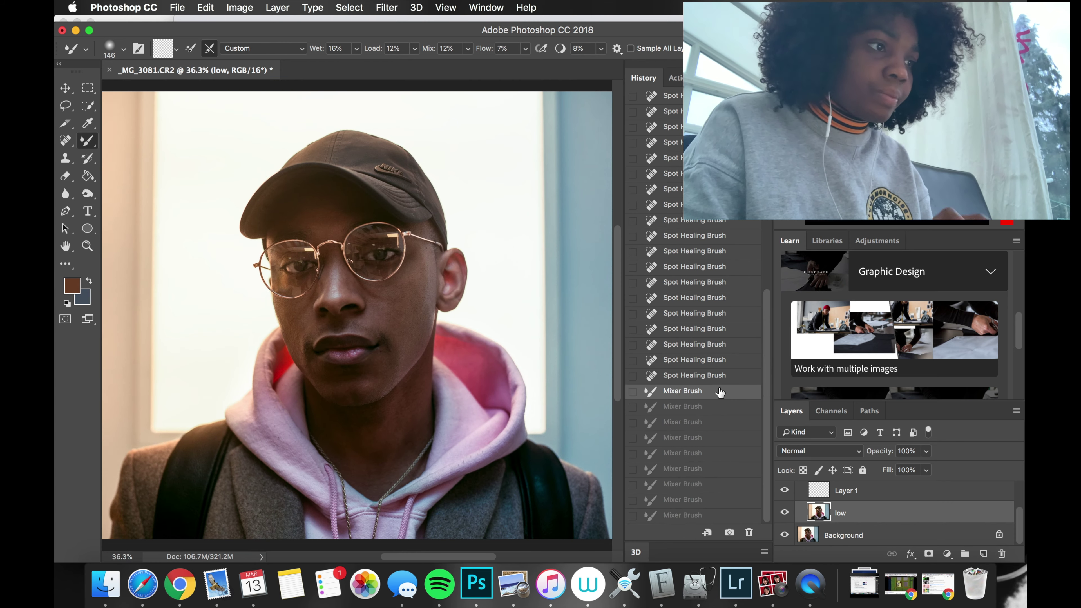
Add a Black & White adjustment layer above the low layer and adjust its colour values to darken the skin
scroll(438, 320, up, 3)
click(947, 553)
click(953, 422)
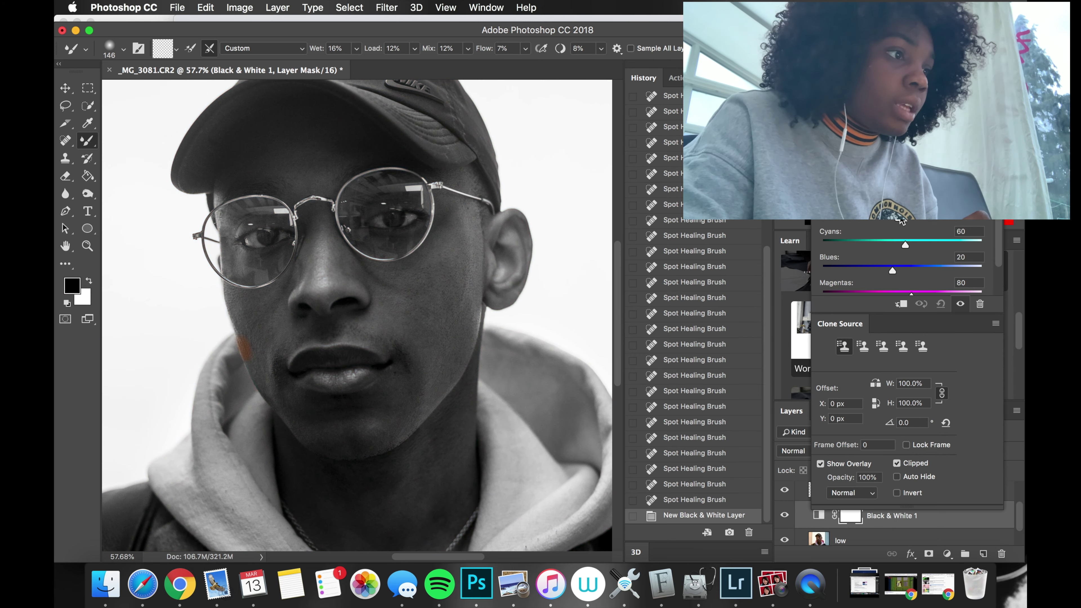
click(398, 272)
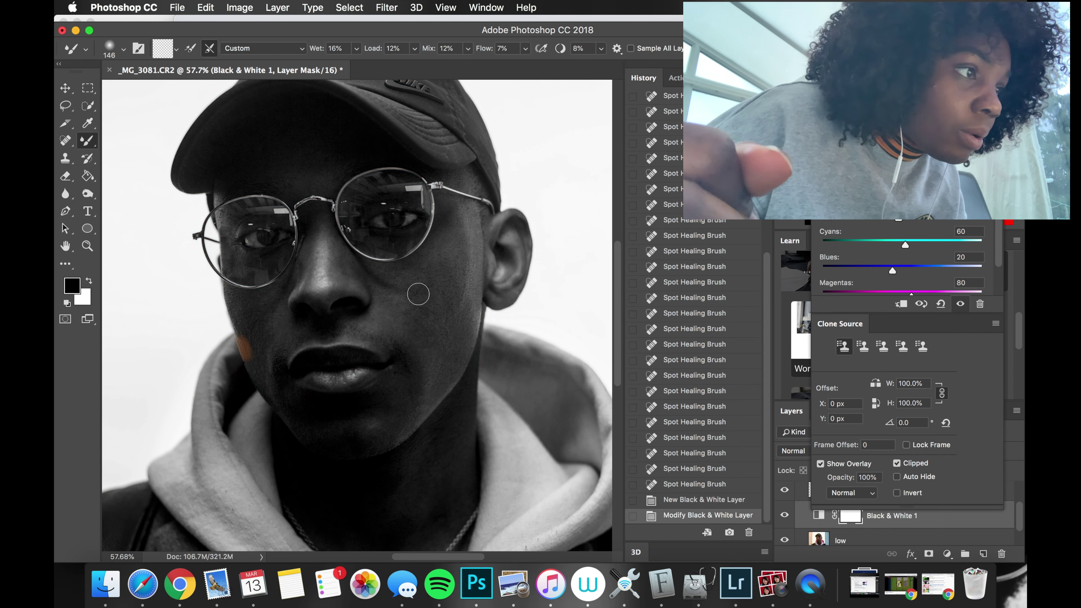
Blend the harsh tonal transitions on the cheek below the glasses and beside the ear on the low layer with the Mixer Brush
drag(380, 323, 374, 290)
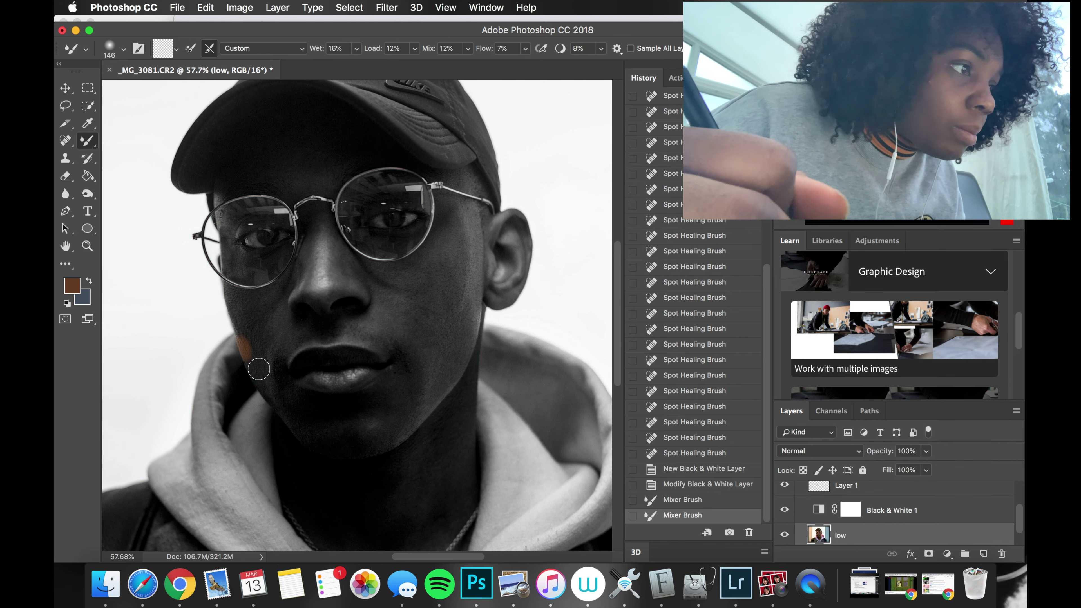
click(466, 325)
click(462, 298)
click(458, 277)
click(448, 234)
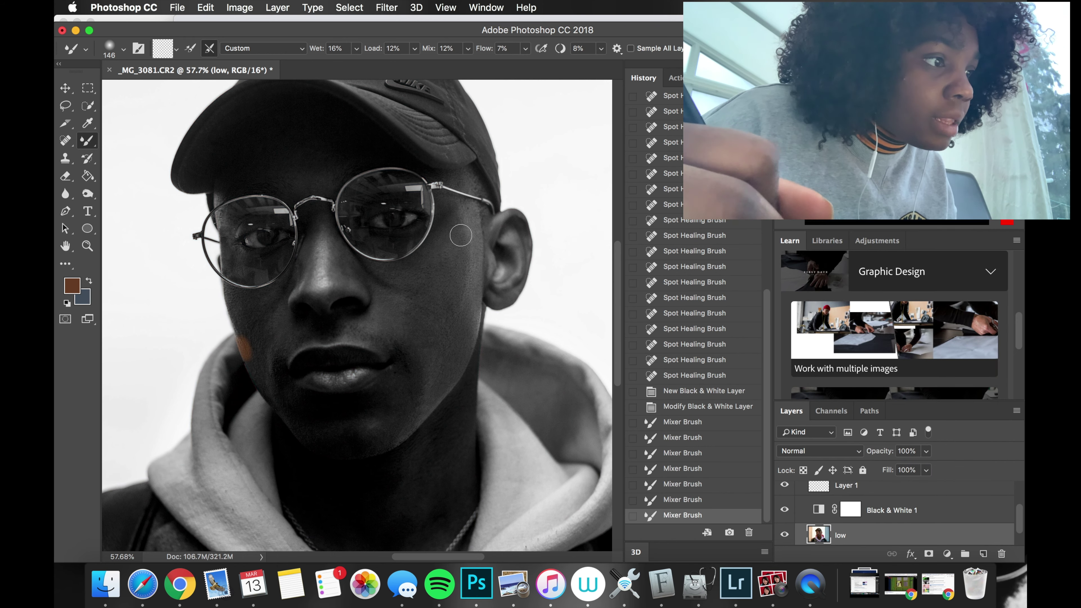
click(462, 257)
click(426, 346)
click(430, 362)
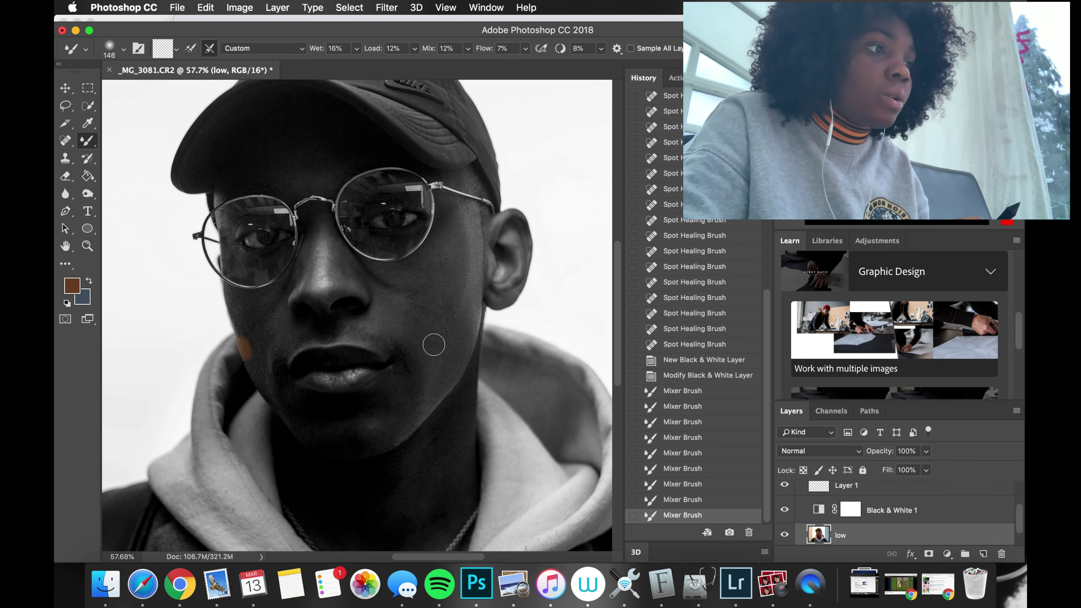
click(418, 330)
click(386, 289)
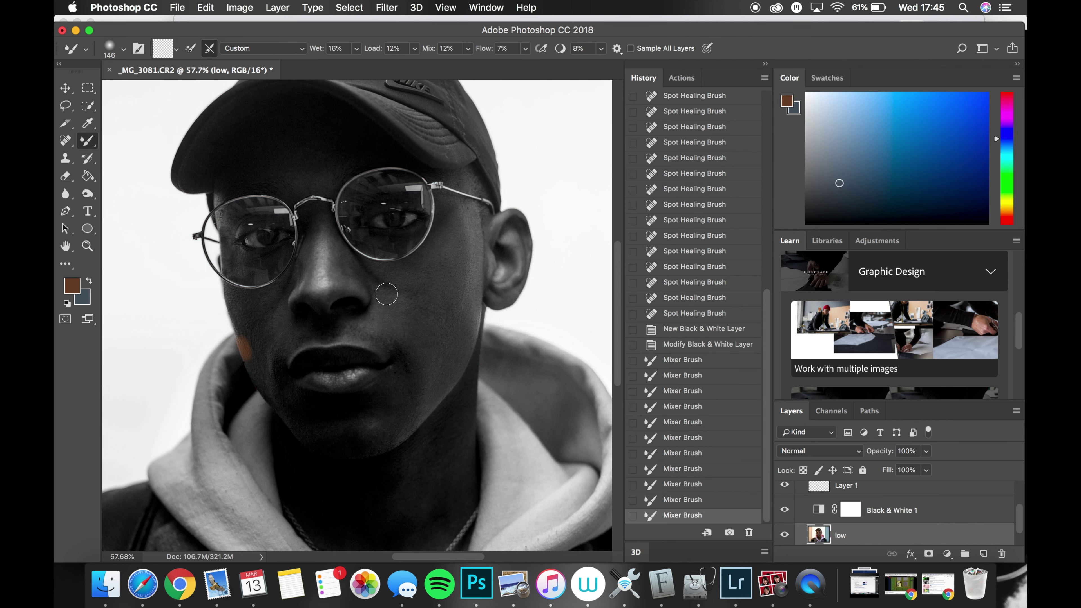
Toggle the Black & White adjustment layer's visibility to check the blended skin in colour and in monochrome
click(784, 511)
click(783, 511)
click(784, 512)
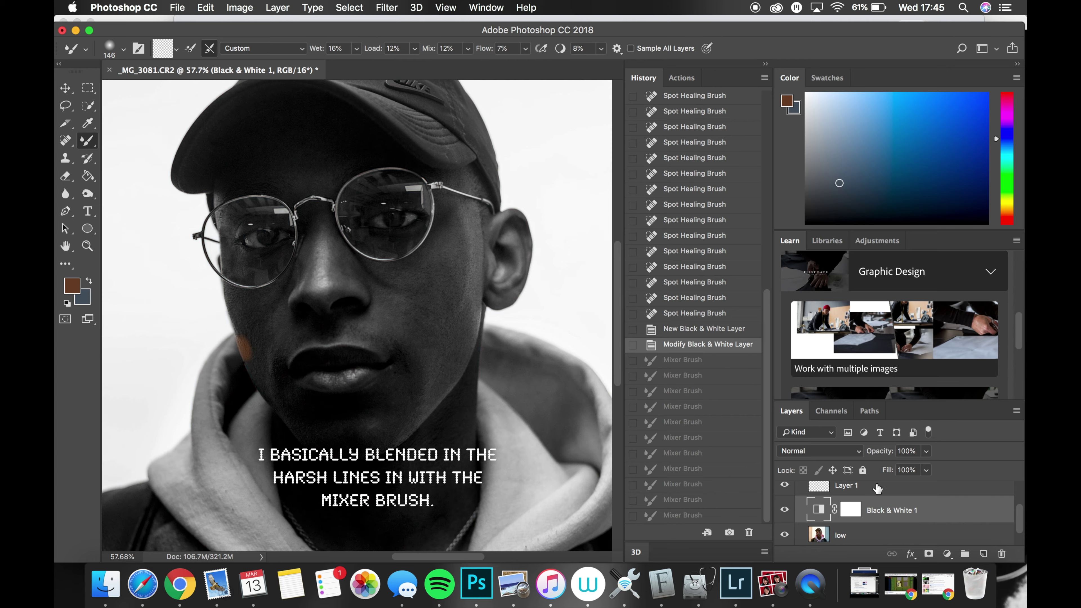
click(784, 510)
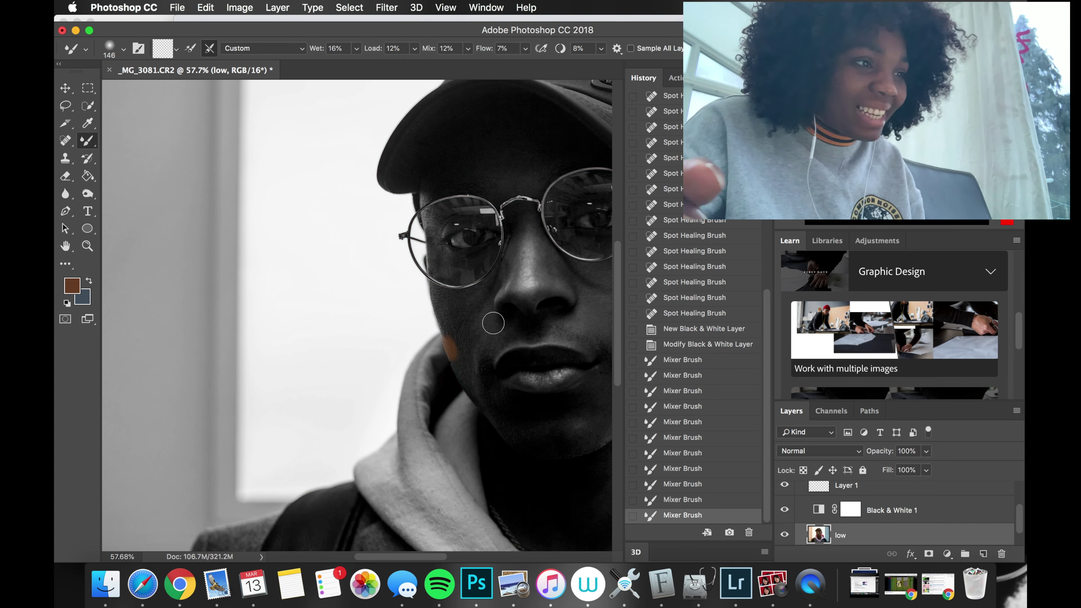
Blend the skin between the nose and the painted jaw edge on the low layer with the Mixer Brush
drag(493, 323, 481, 316)
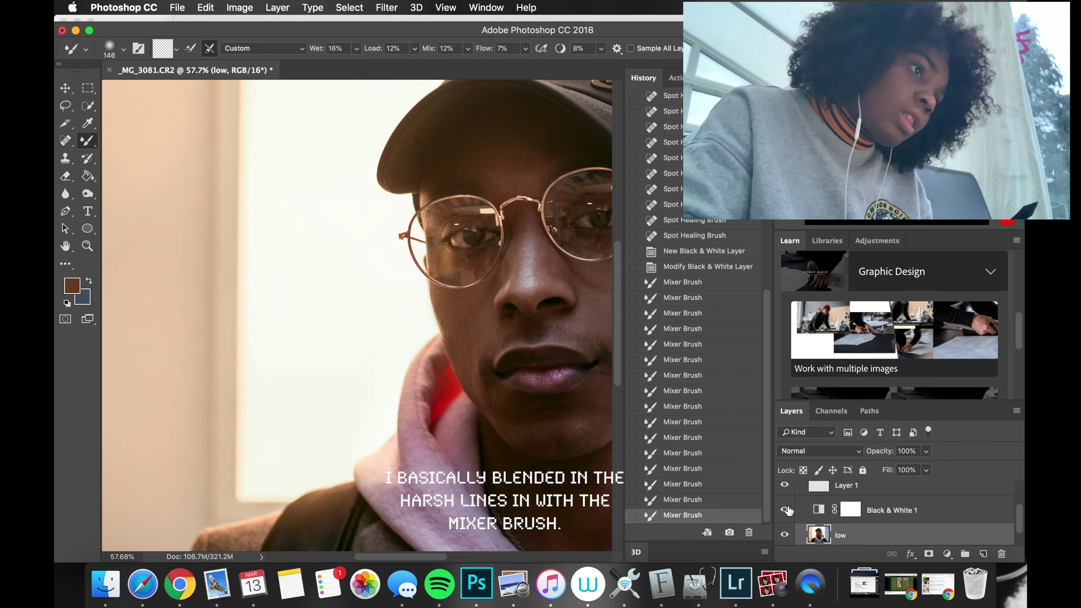